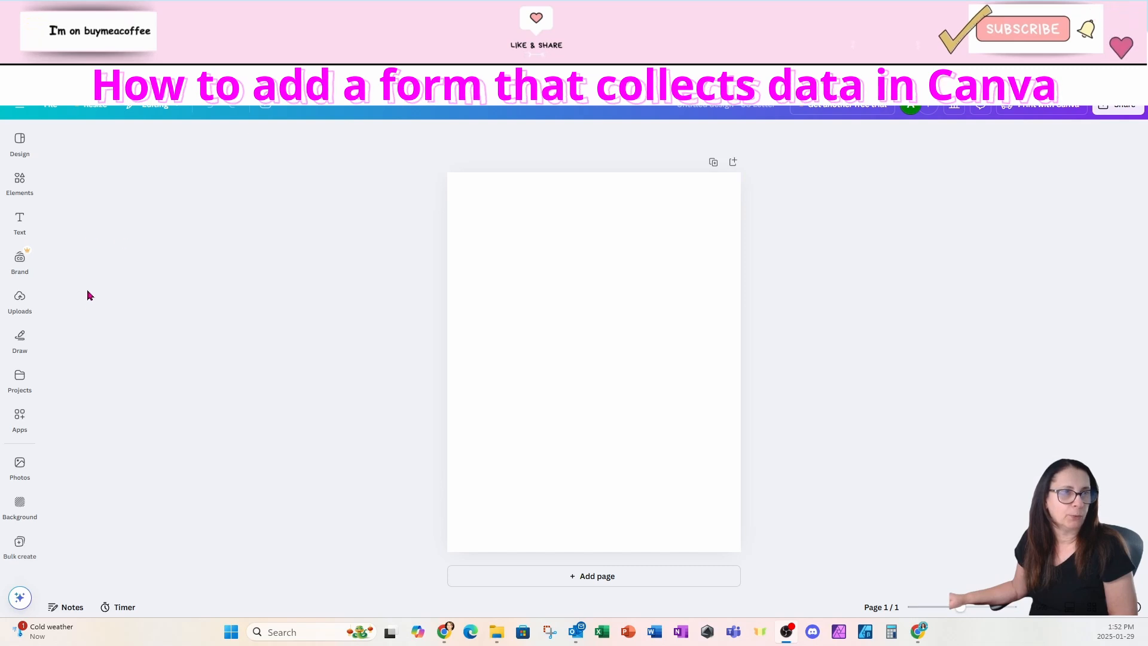
Step: Open the Projects list from the Canva sidebar beside the blank letter page
left_click(24, 382)
Step: Search the Apps library for 'jot' and open the Jotform app in the design
left_click(19, 418)
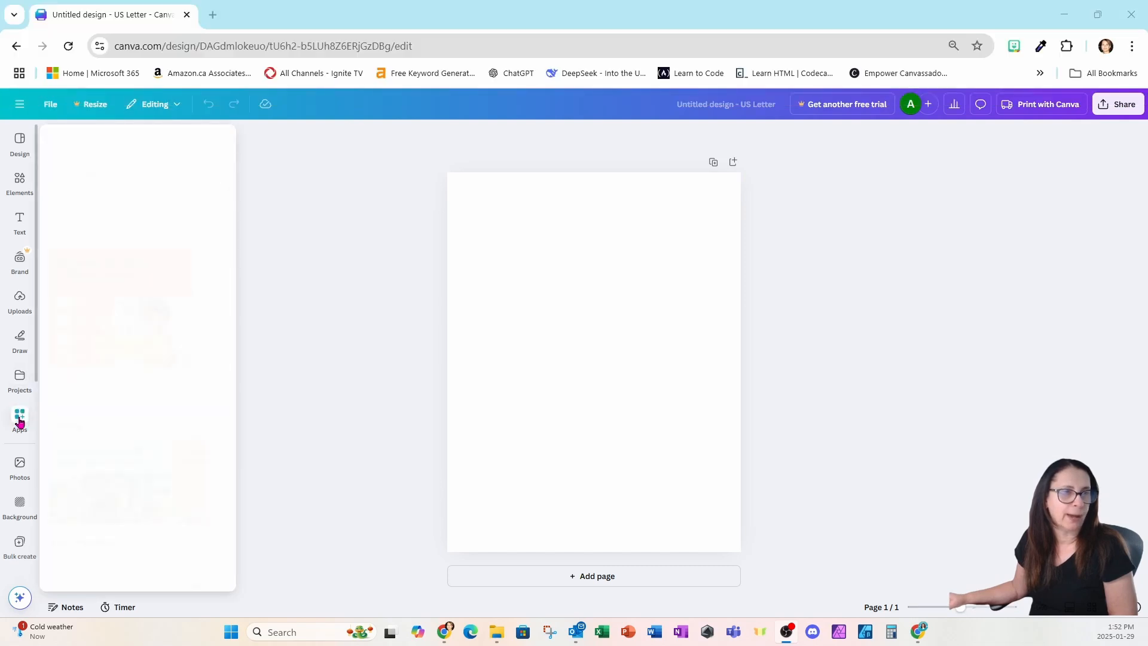
left_click(79, 142)
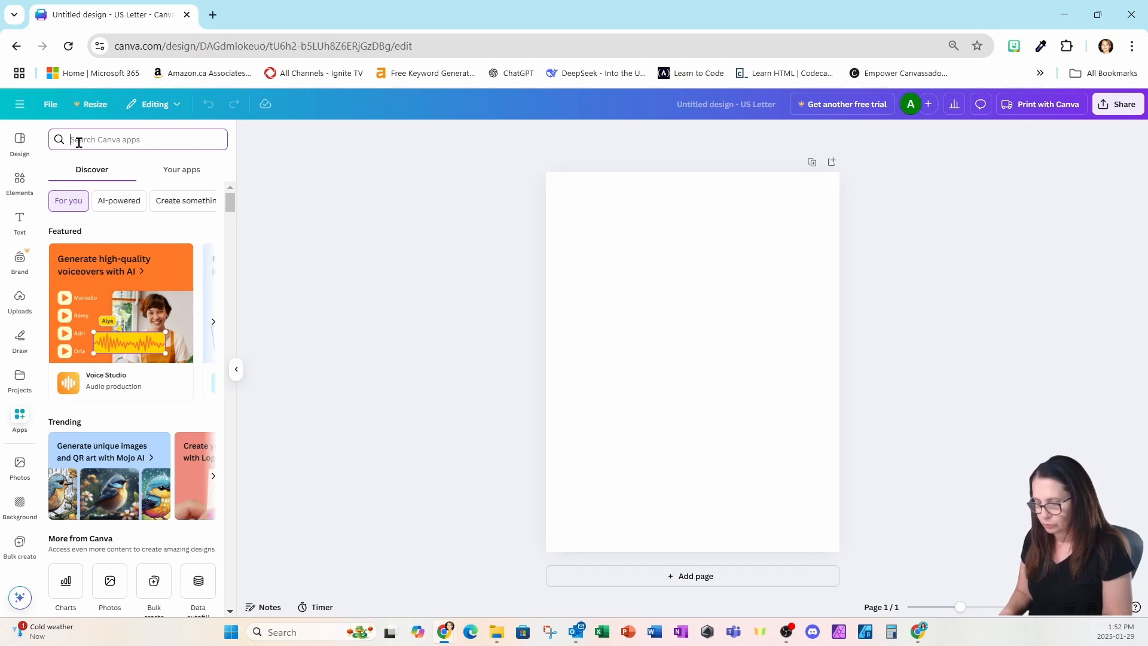
type("jotf")
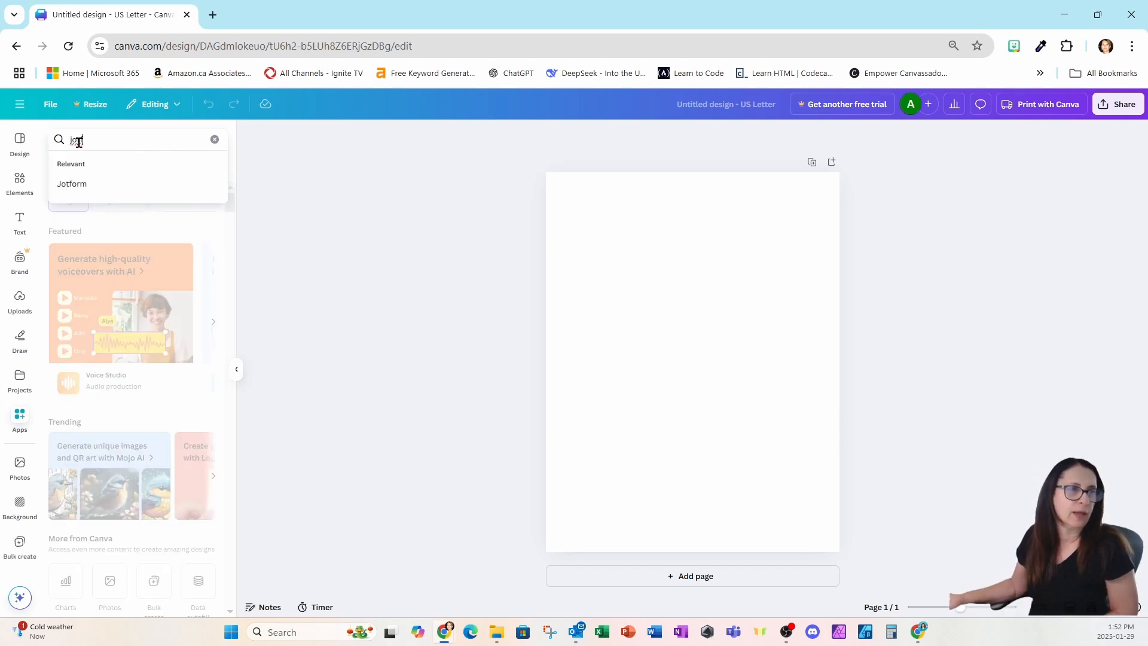
left_click(81, 185)
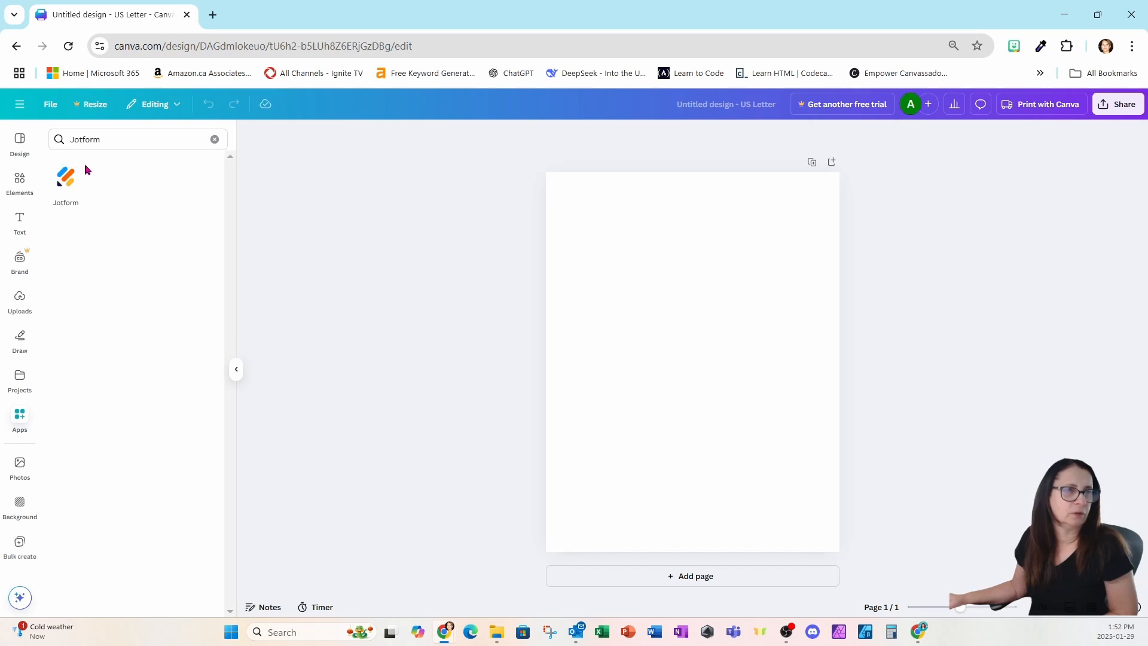
left_click(64, 201)
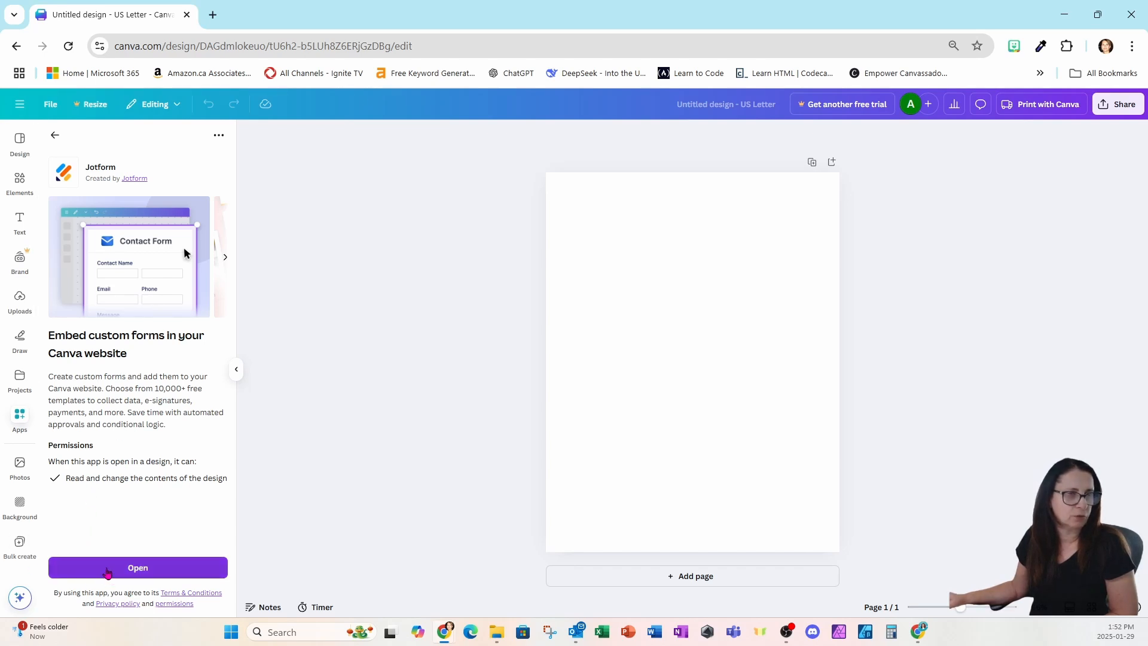
left_click(106, 569)
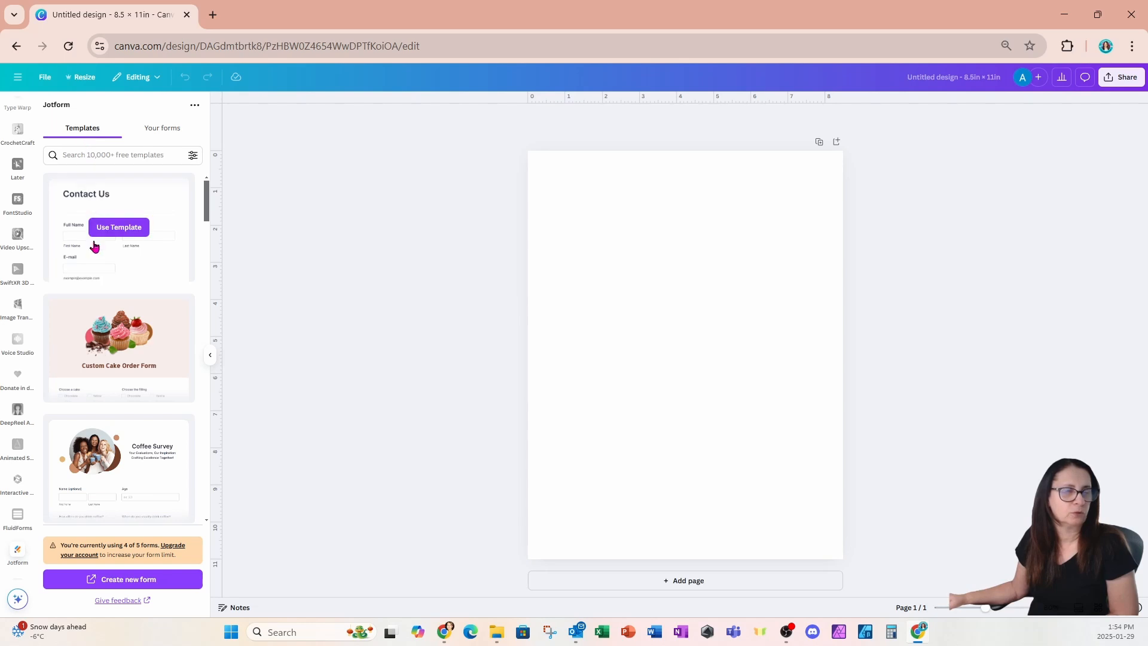
Step: Scroll Jotform's templates, check Your forms, then return to Templates until Party RSVP appears
scroll(99, 272, "down", 3)
scroll(99, 272, "down", 7)
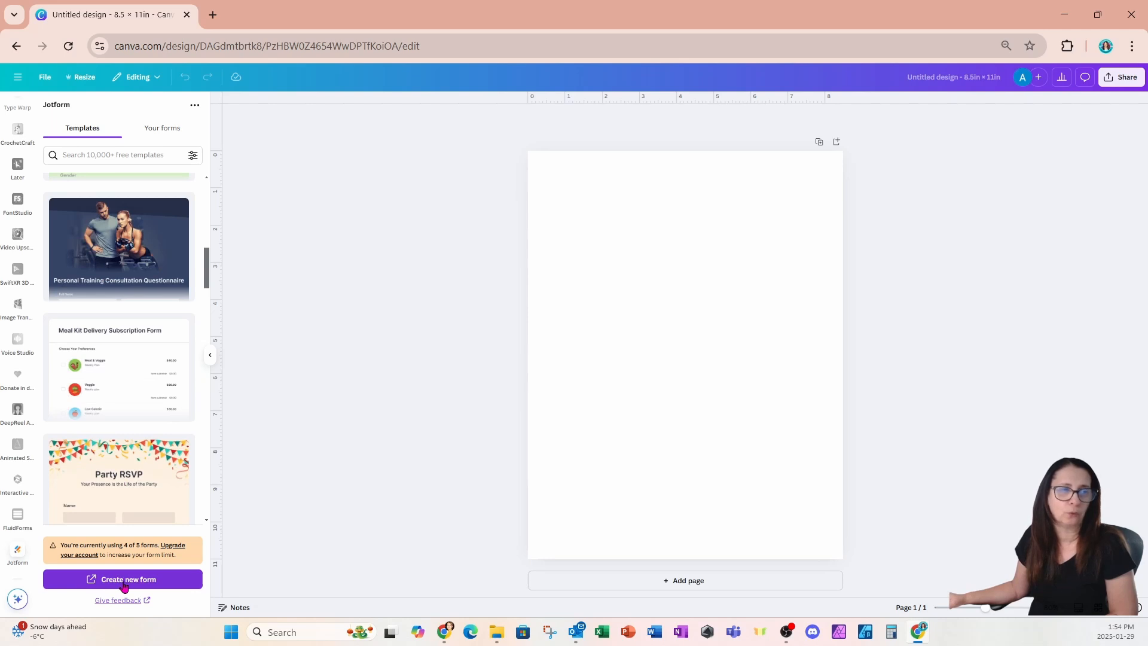
left_click(163, 133)
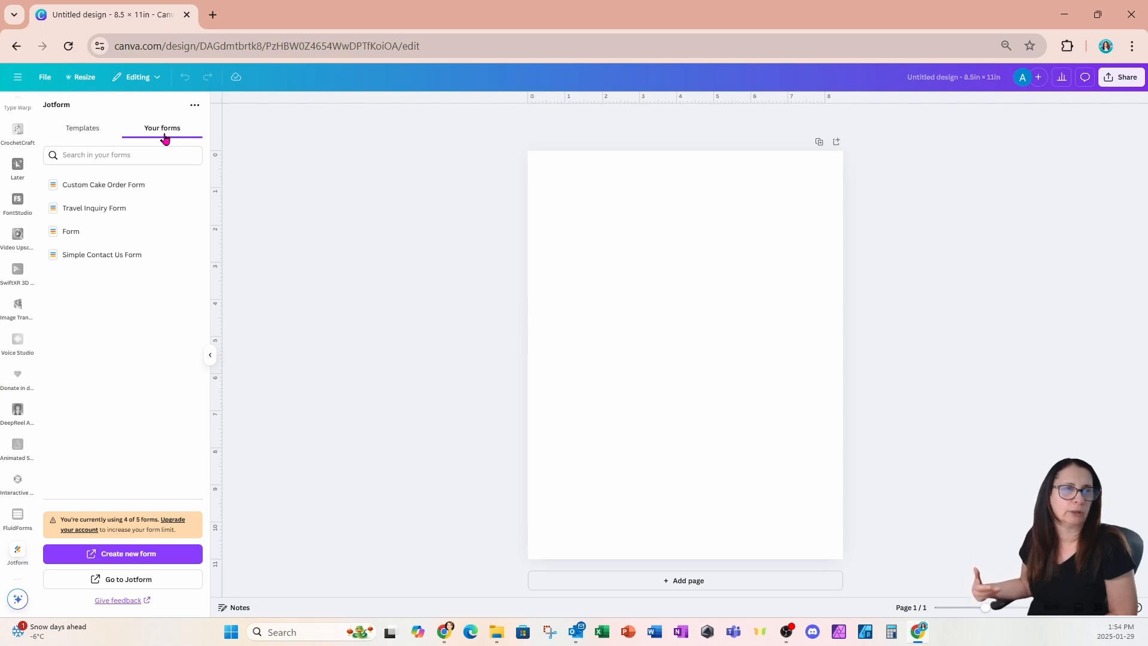
left_click(82, 128)
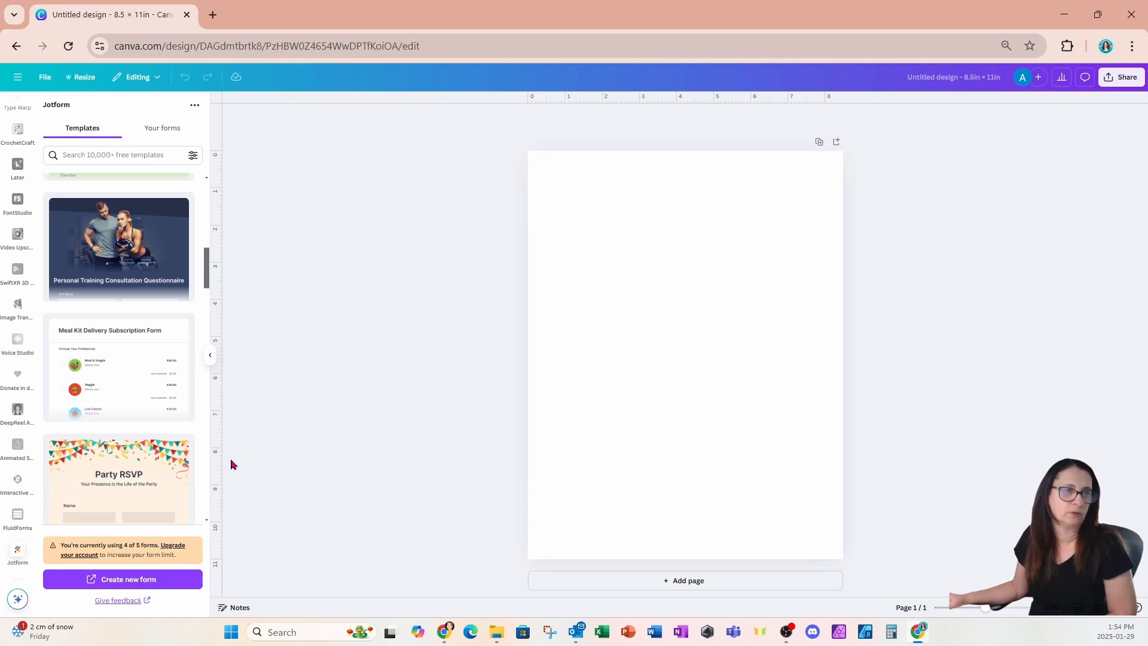
mouse_move(94, 472)
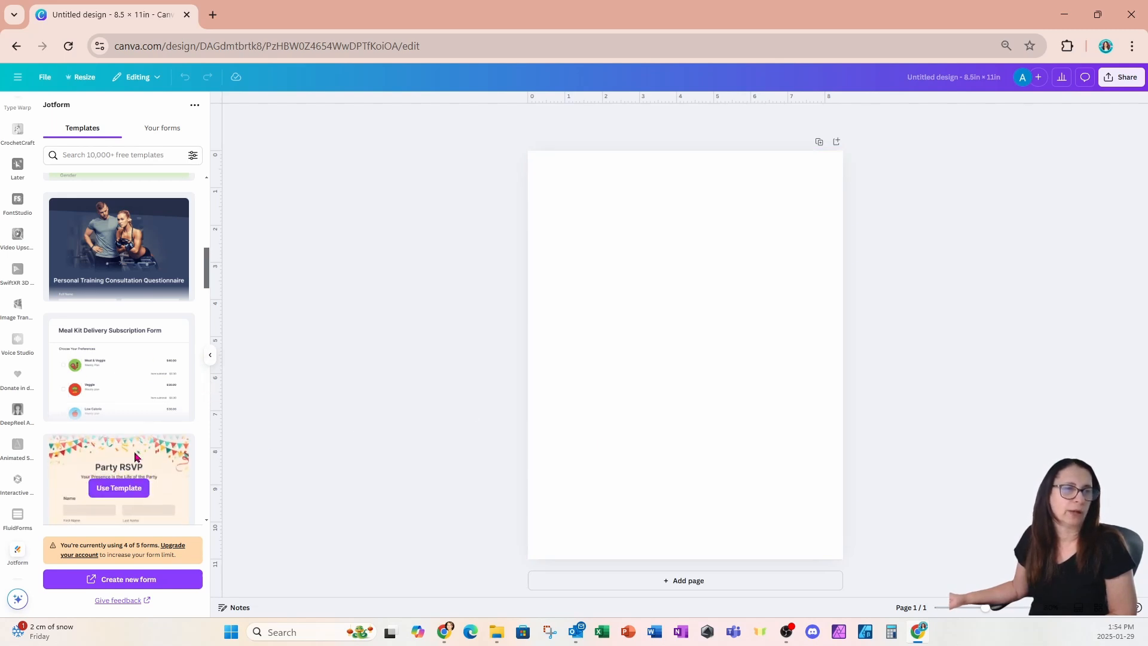
scroll(91, 493, "down", 2)
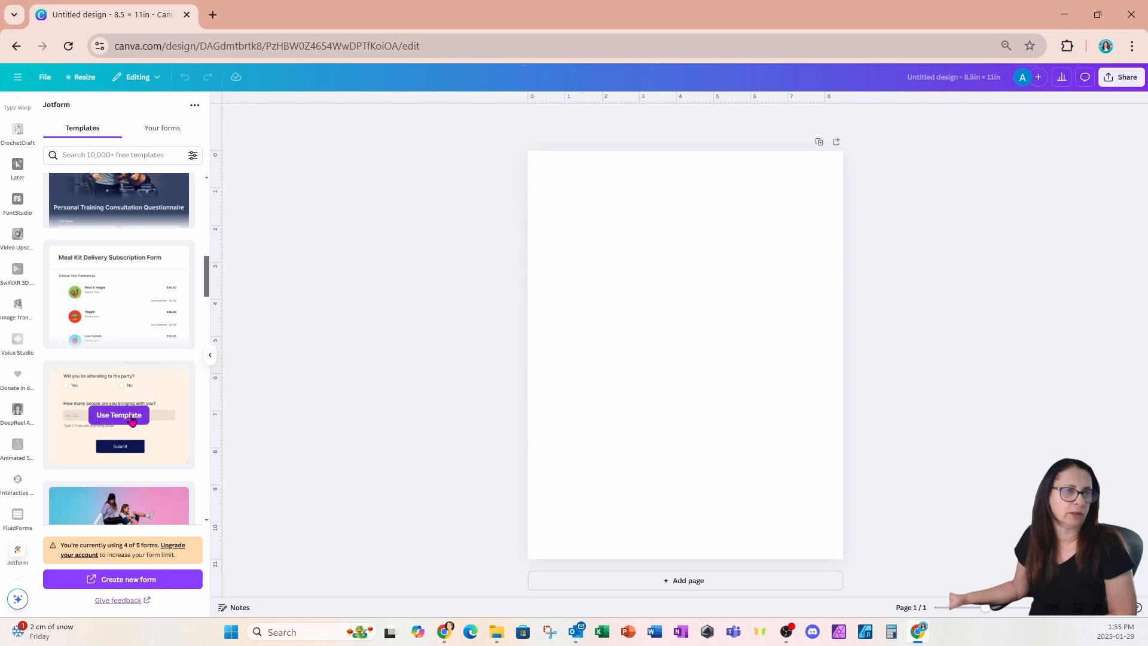
Step: Insert the Party RSVP template and drag its corner to enlarge the embedded form
left_click(117, 421)
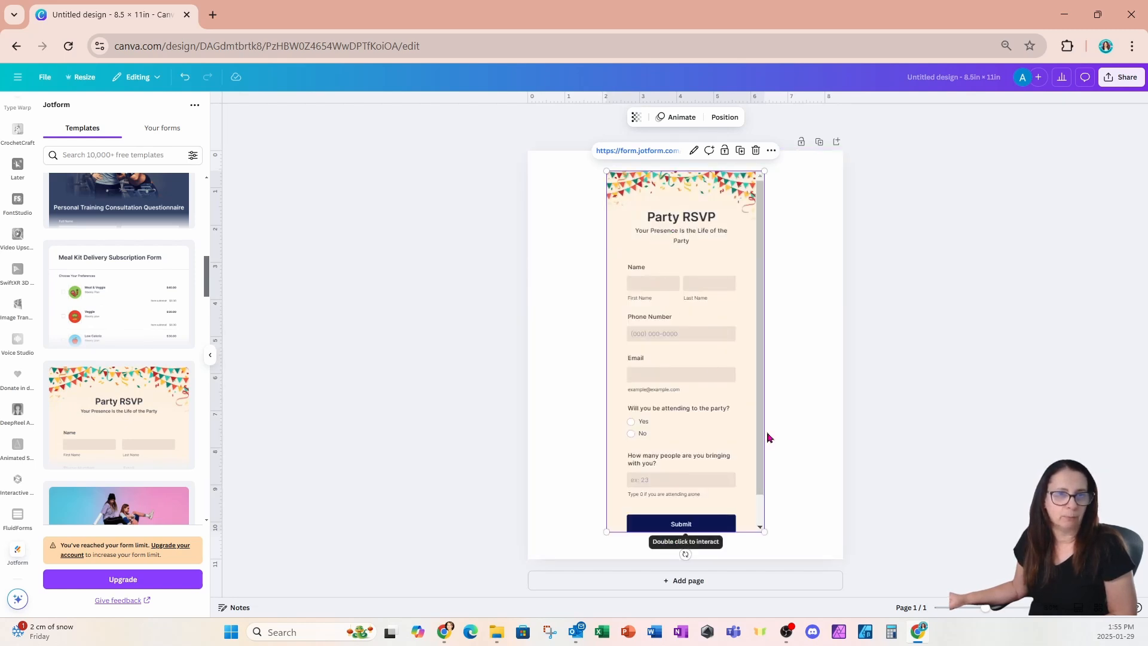
left_click_drag(765, 532, 773, 550)
left_click(794, 441)
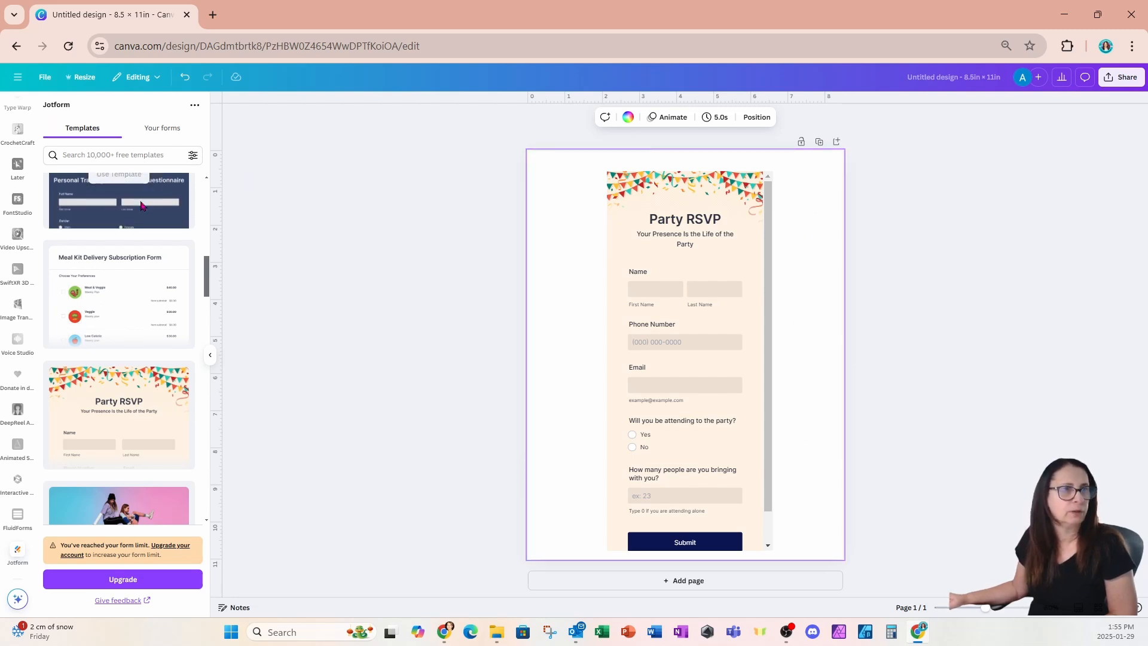
scroll(119, 299, "up", 5)
scroll(9, 166, "up", 2)
scroll(9, 166, "up", 6)
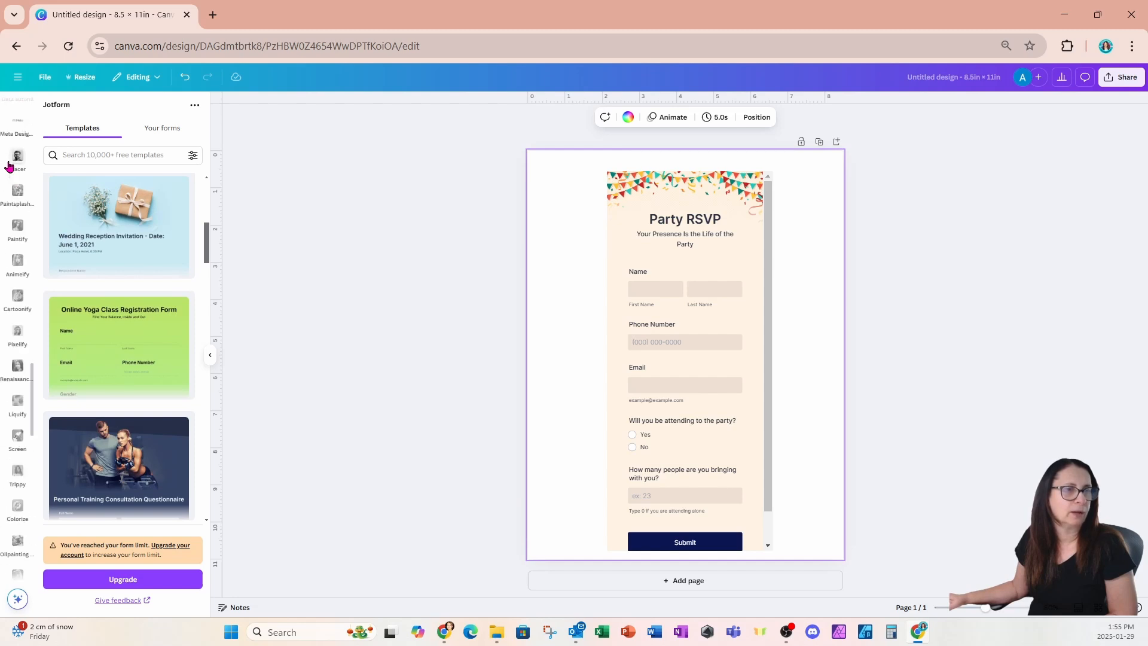
scroll(9, 166, "up", 8)
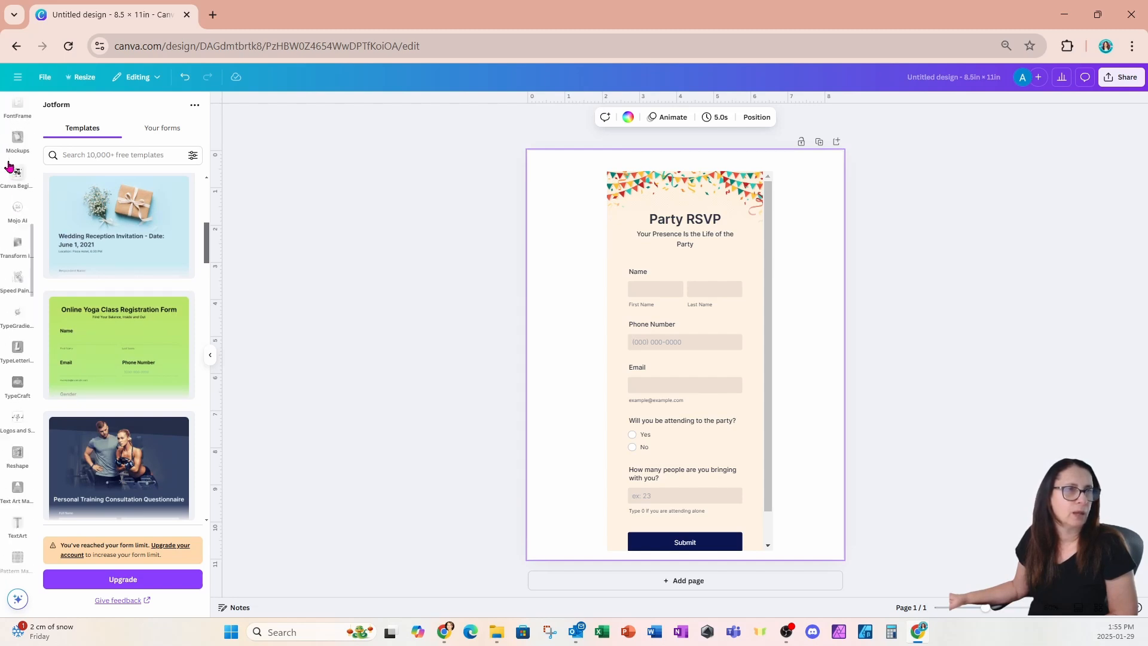
scroll(9, 166, "up", 10)
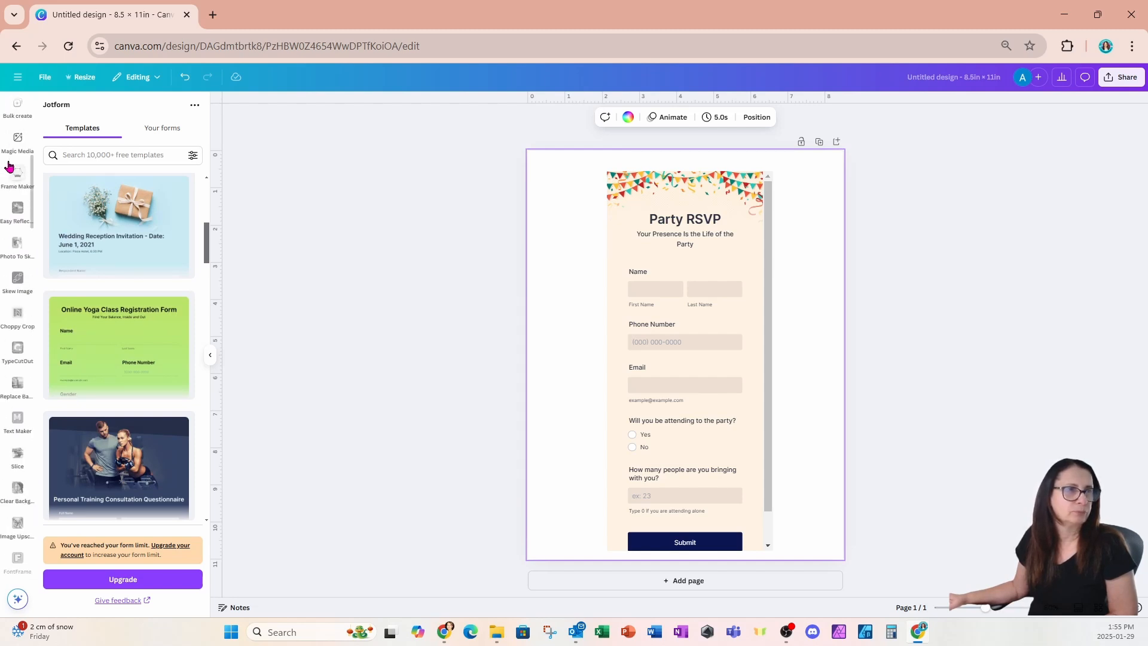
Step: Search Elements photos for 'party' and set the pink champagne photo as the page background
left_click(16, 149)
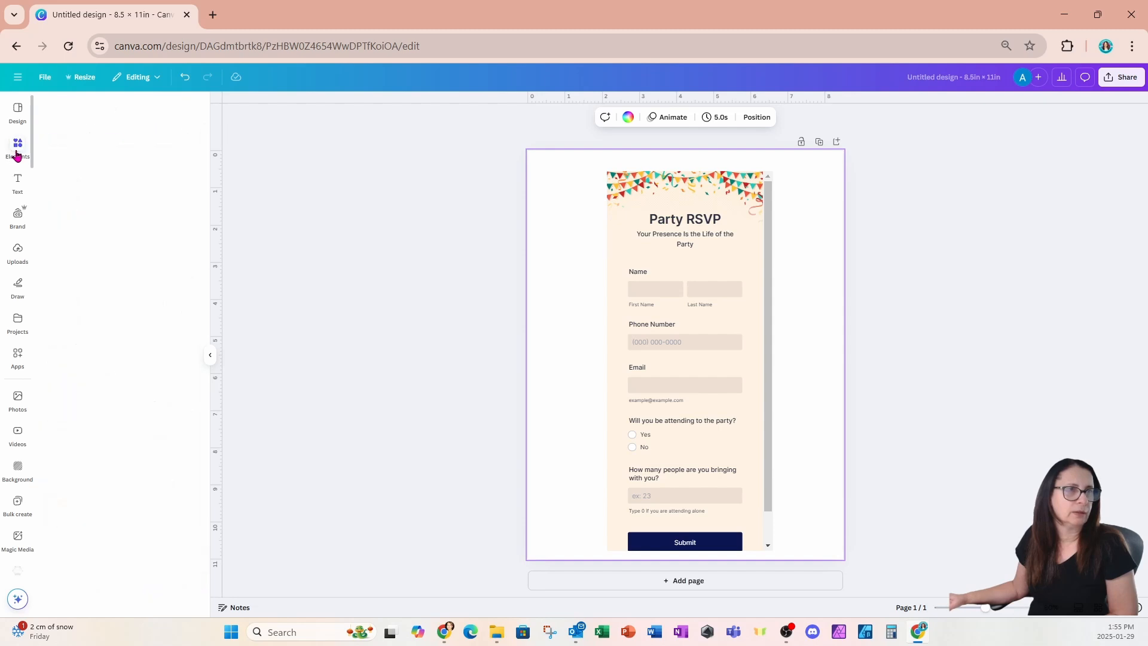
left_click(110, 109)
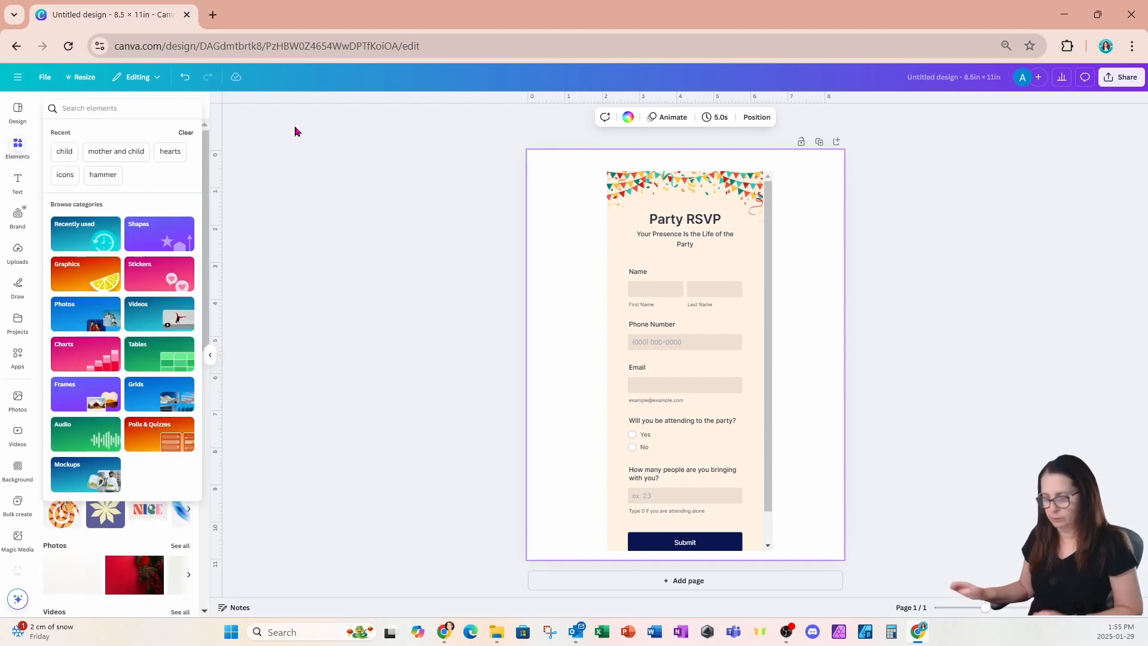
type("party")
key("Return")
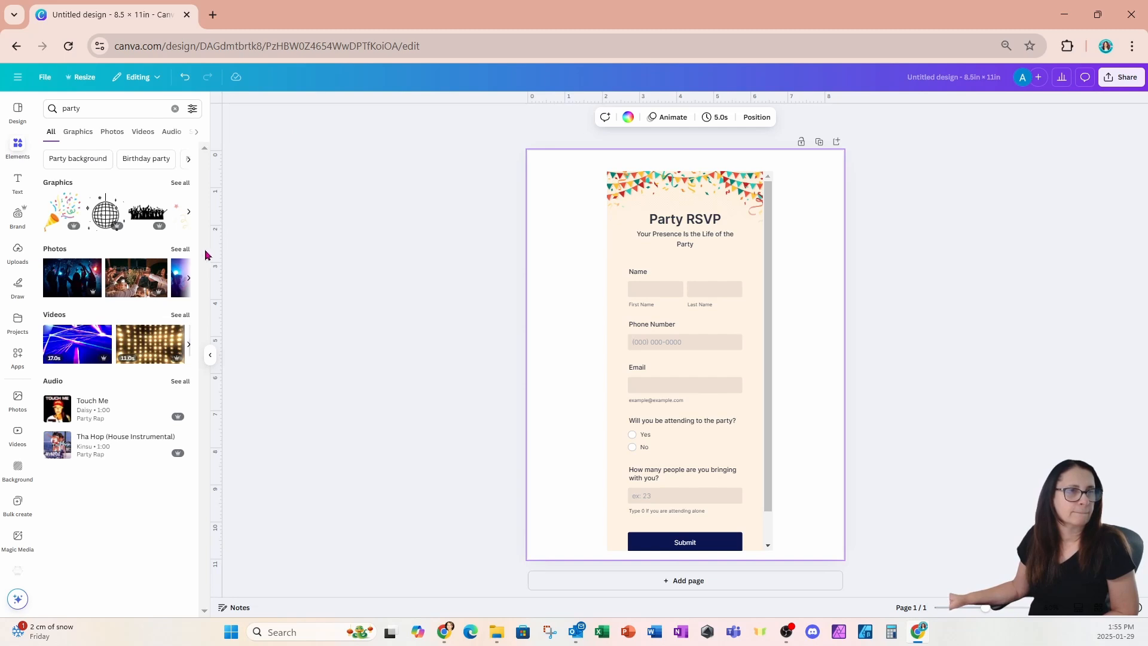
left_click(186, 254)
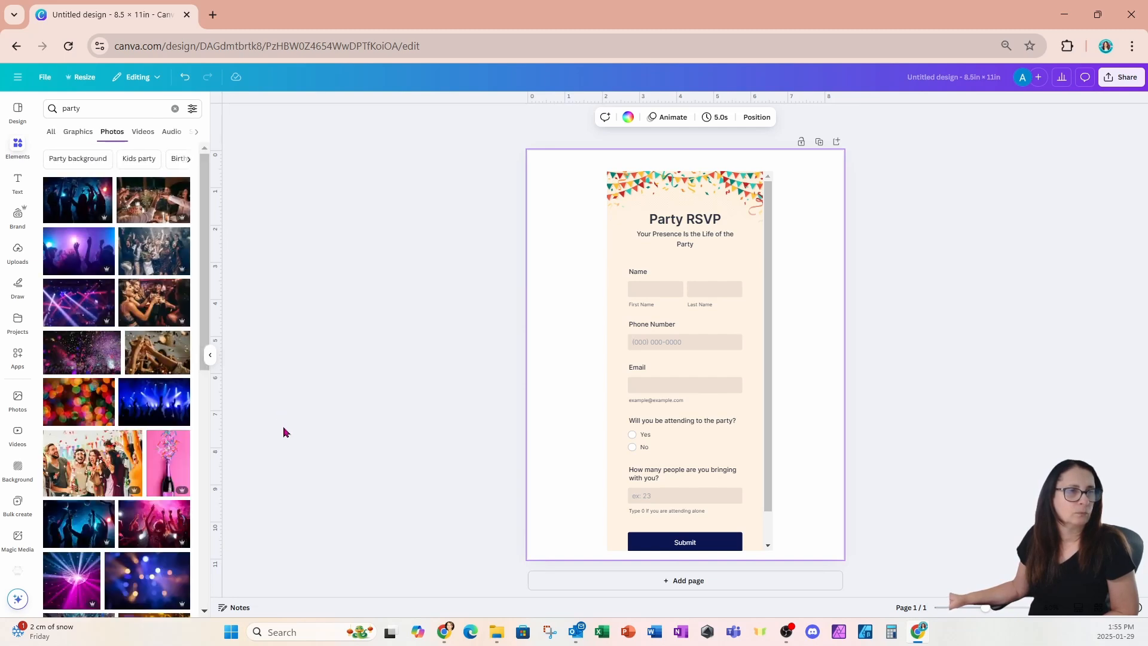
left_click(178, 434)
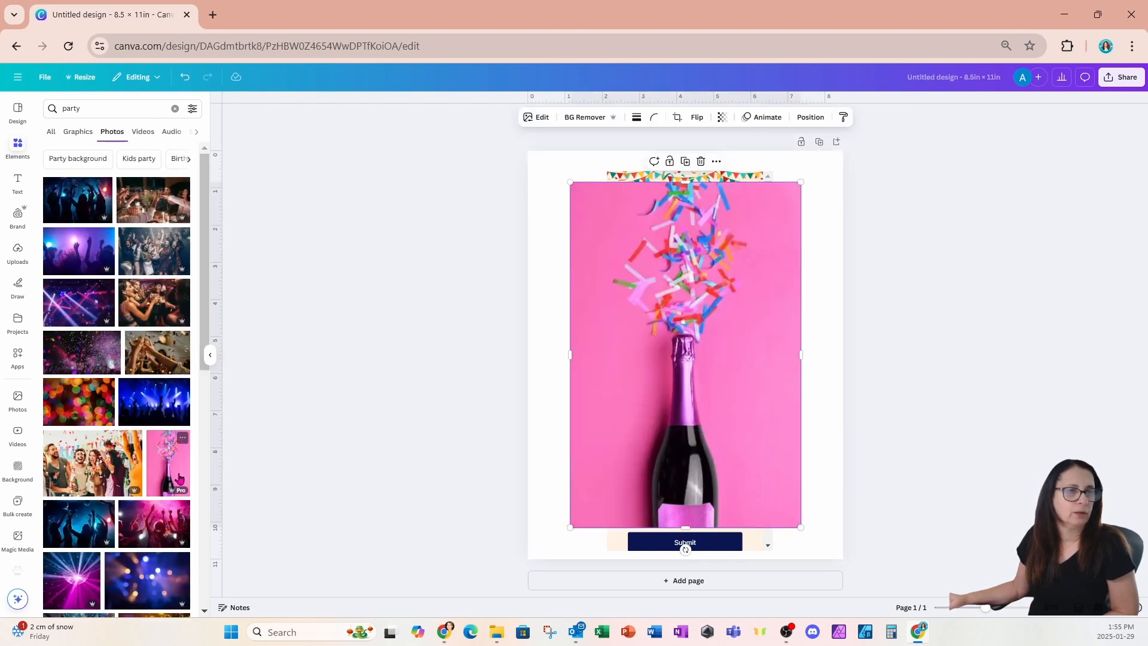
right_click(721, 338)
left_click(769, 560)
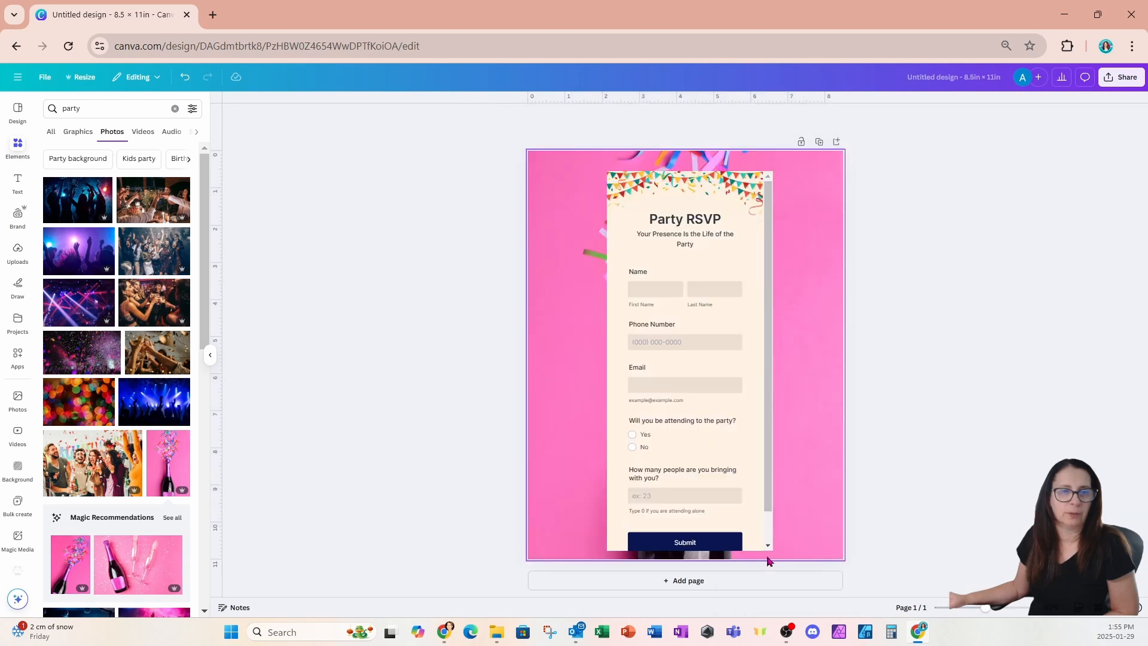
Step: Crop the background photo, enlarging it and shifting it left to show the bottle
left_click(803, 516)
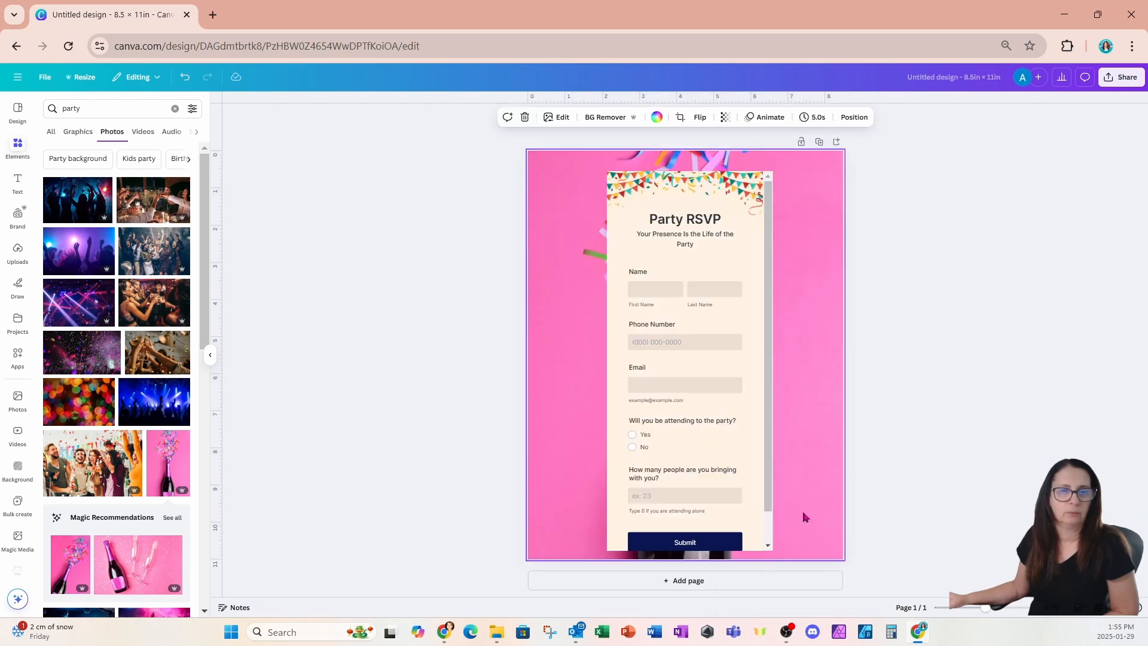
double_click(803, 516)
left_click_drag(807, 516, 764, 513)
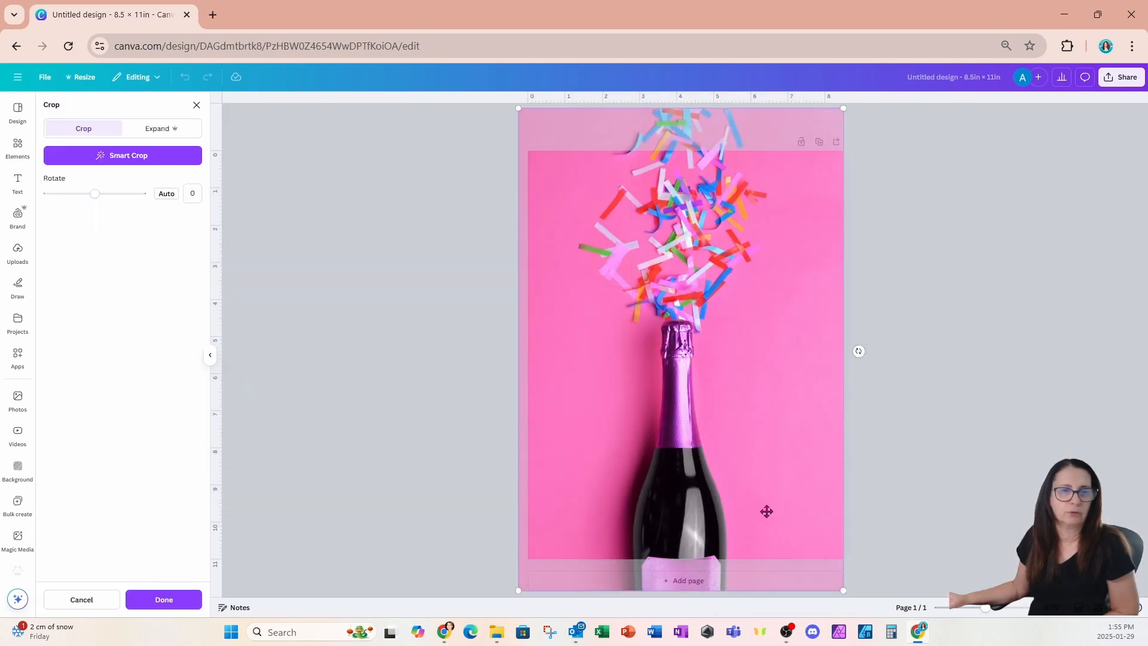
left_click_drag(843, 590, 963, 605)
left_click_drag(915, 357, 763, 207)
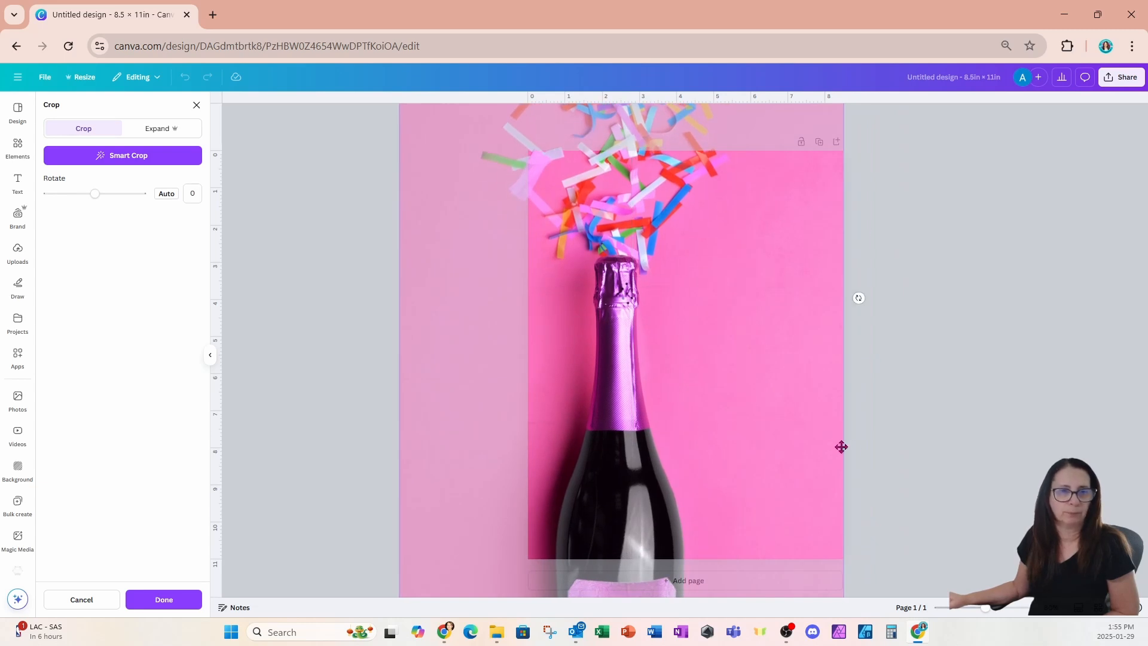
left_click(904, 447)
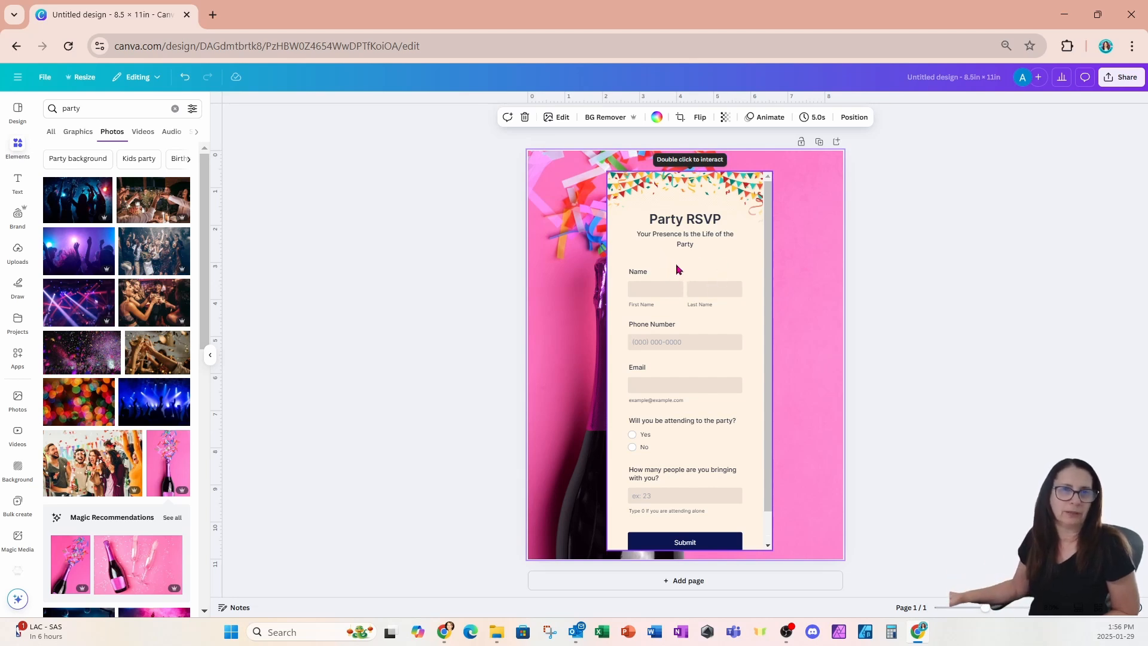
Step: Enter the guest's first and last name in the embedded RSVP form
left_click(657, 199)
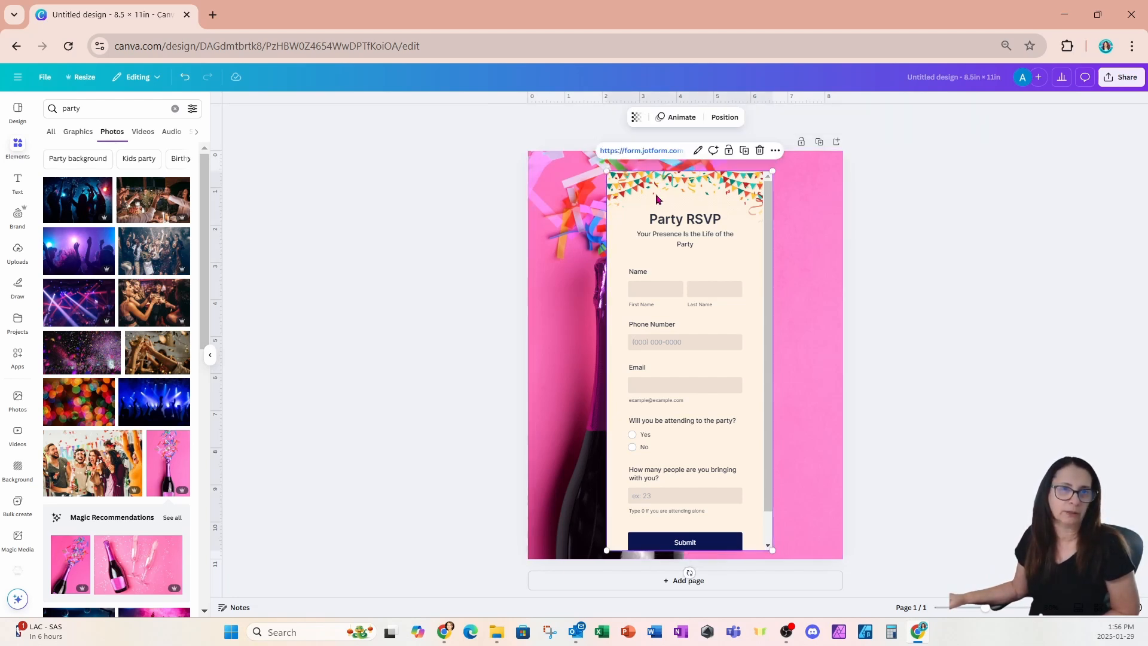
left_click(650, 289)
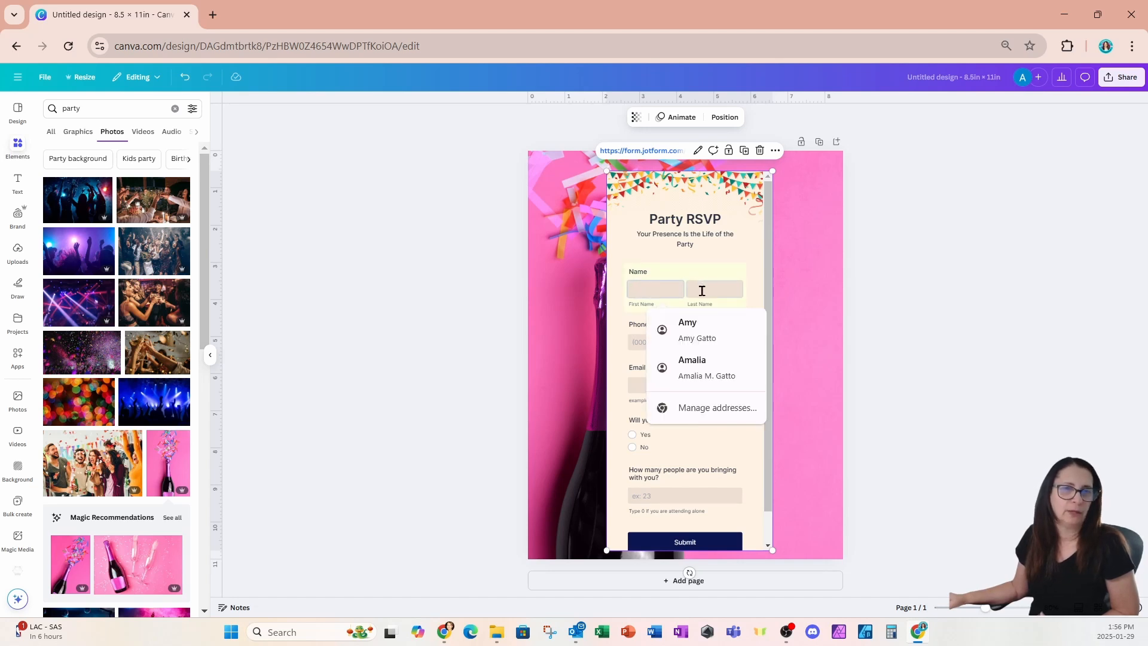
left_click(650, 344)
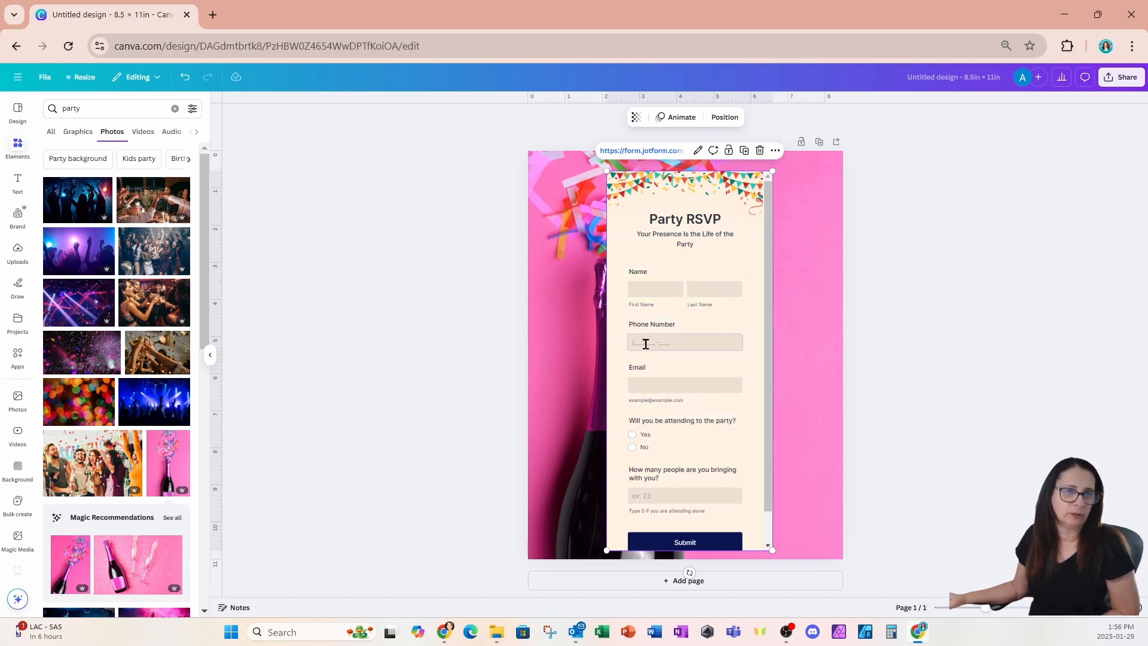
left_click(649, 291)
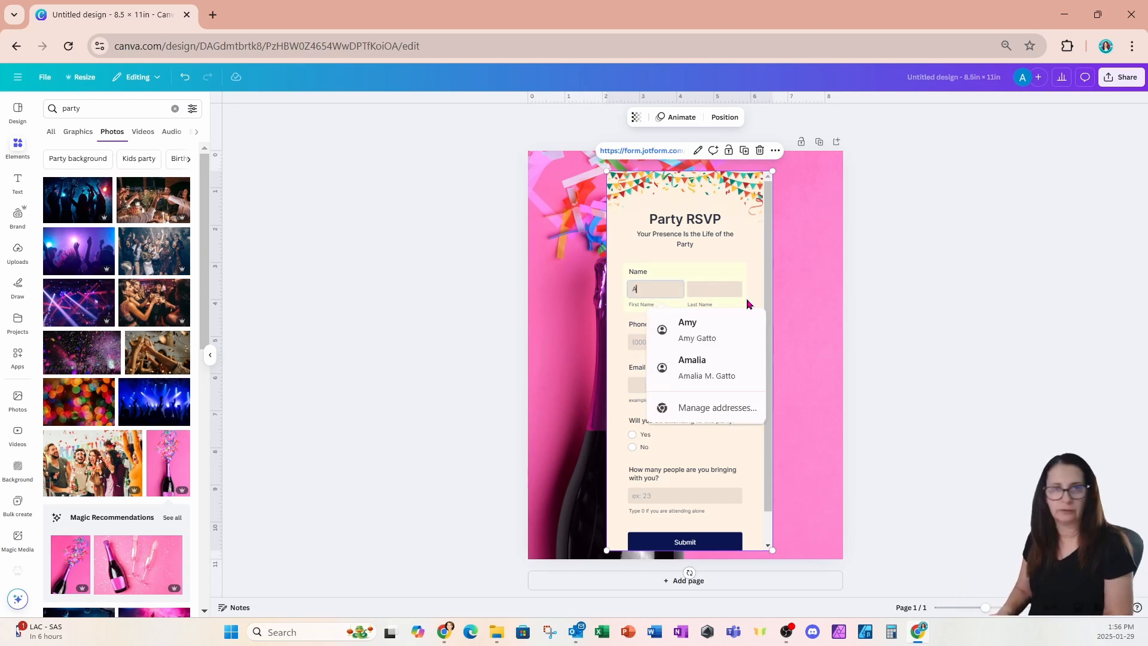
key("Tab")
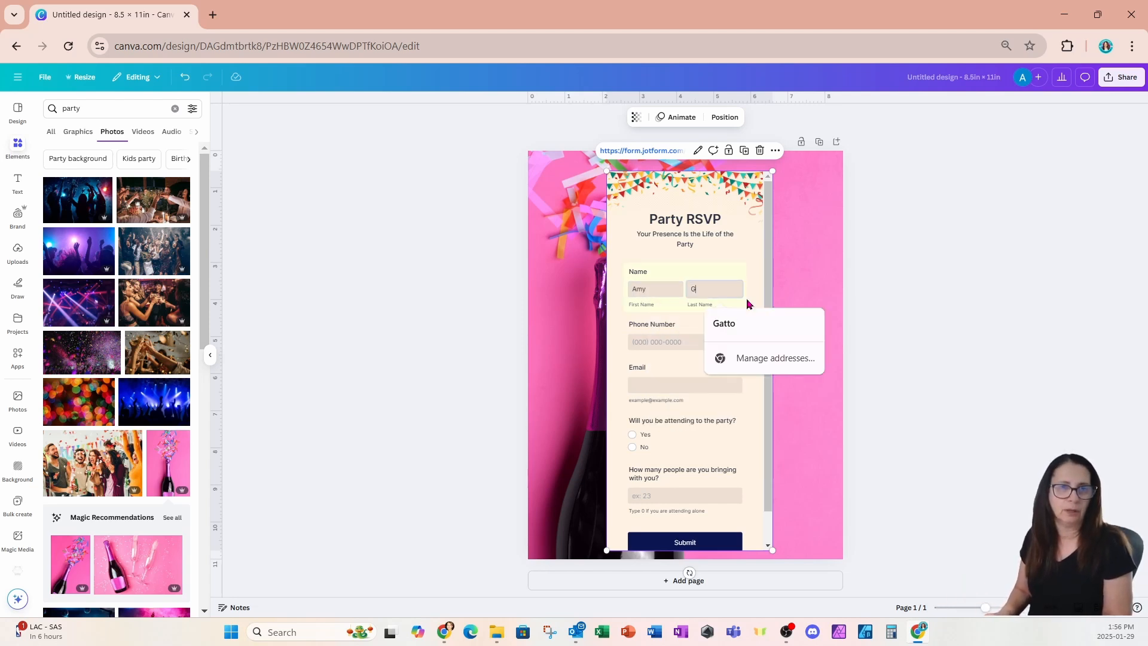
left_click(662, 339)
Step: Fill in the phone number and e-mail, answer Yes to attending, and enter 4 people
type("123) 456-6789")
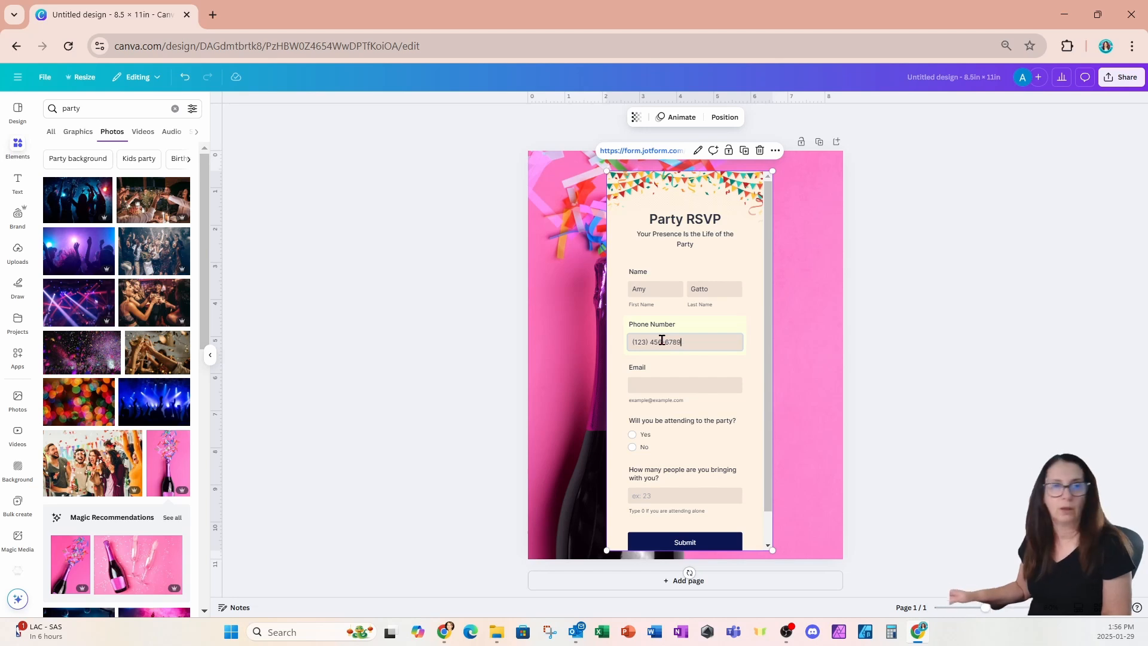
left_click(697, 383)
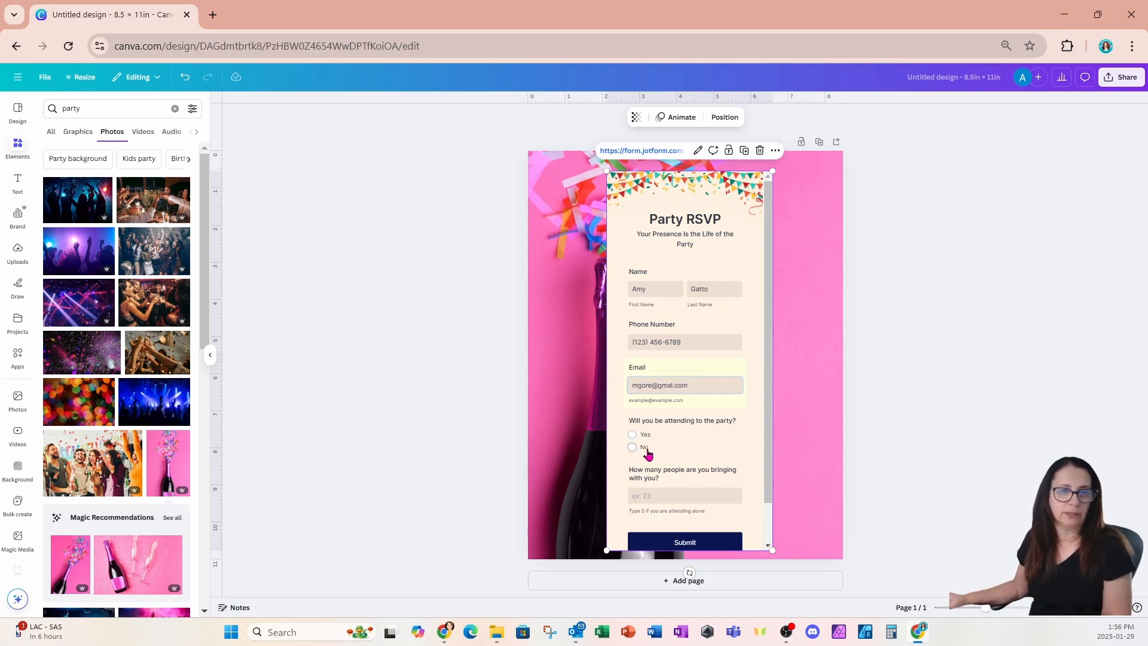
left_click(635, 435)
left_click(702, 497)
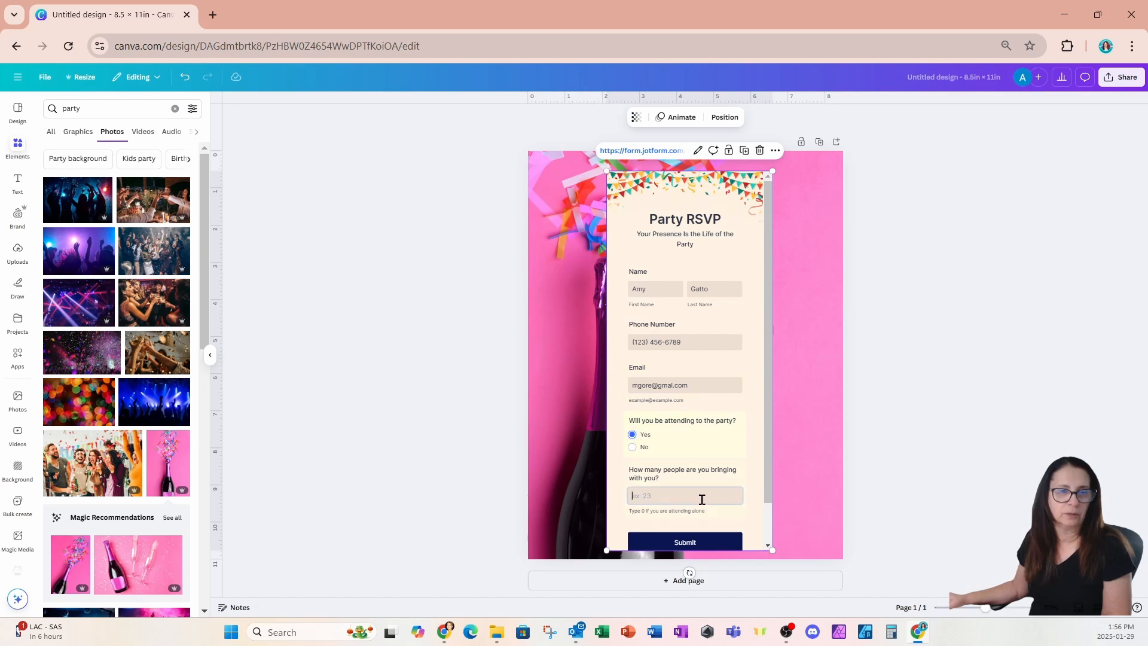
scroll(699, 490, "down", 1)
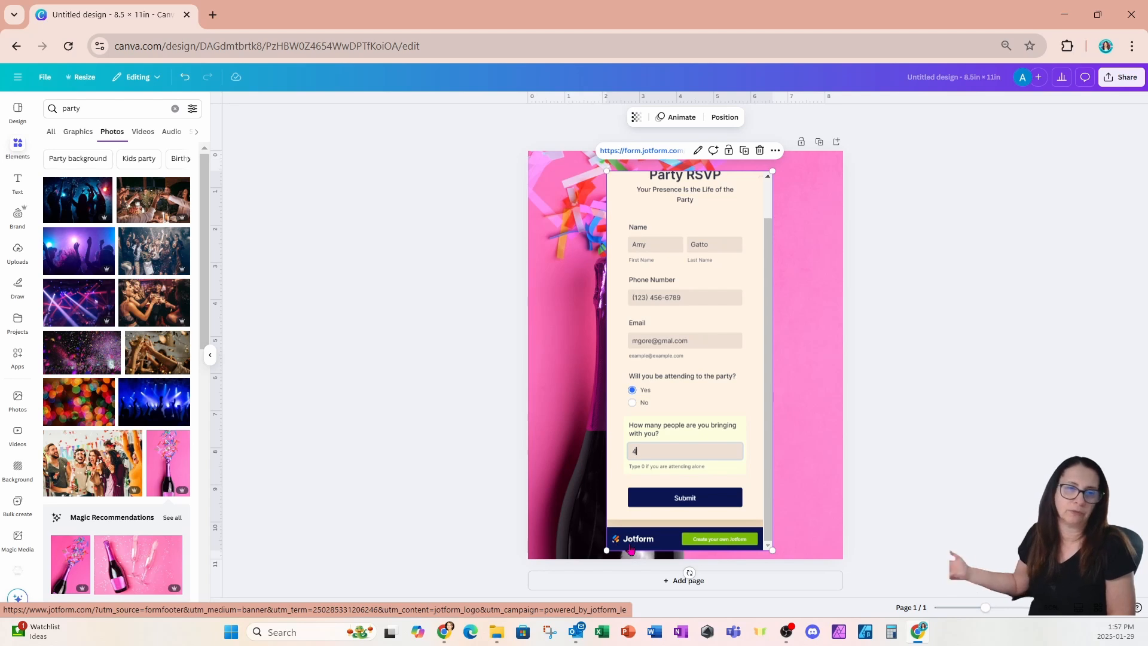
Step: Submit the test RSVP, embed a fresh Party RSVP from Your forms, then follow Jotform's upgrade link
left_click(662, 503)
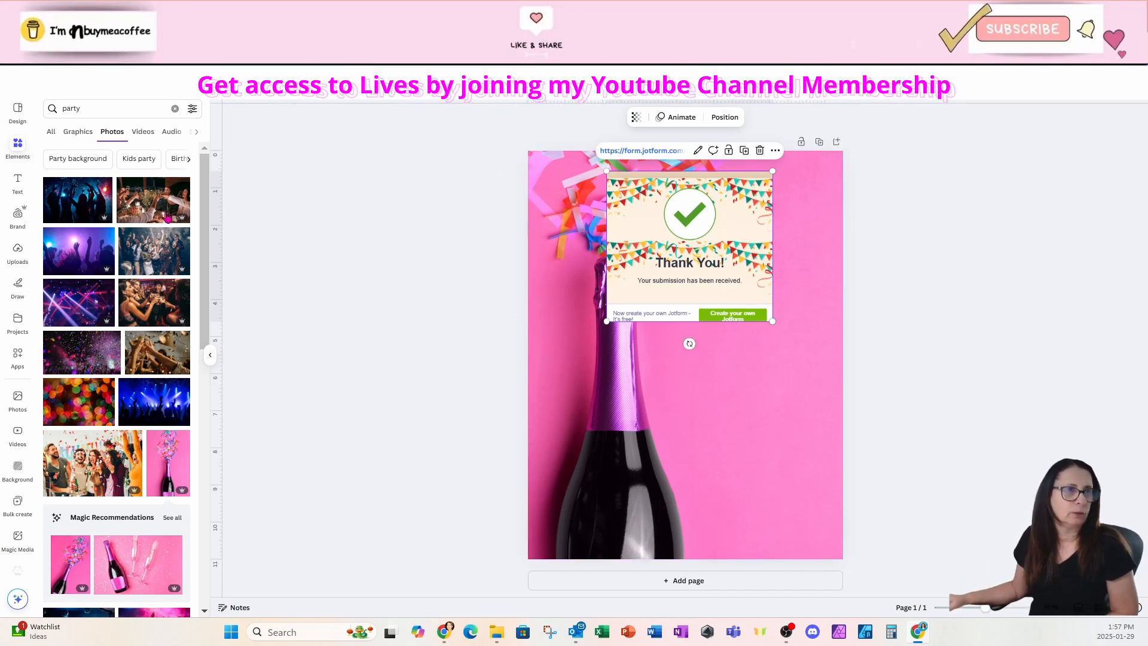
left_click(18, 357)
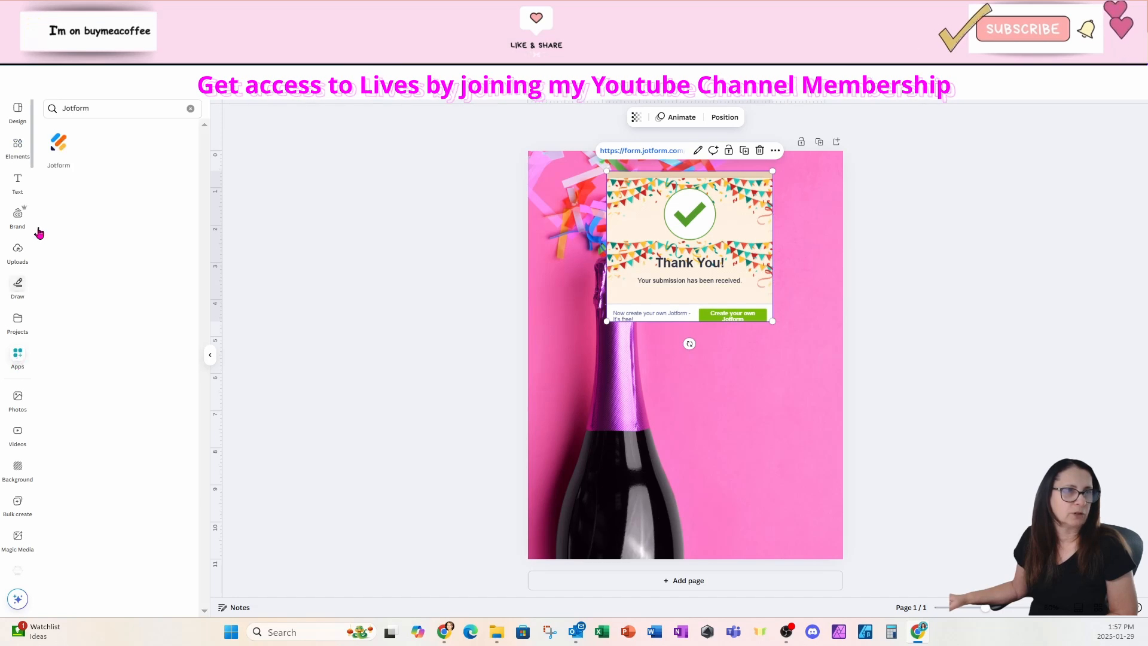
left_click(59, 149)
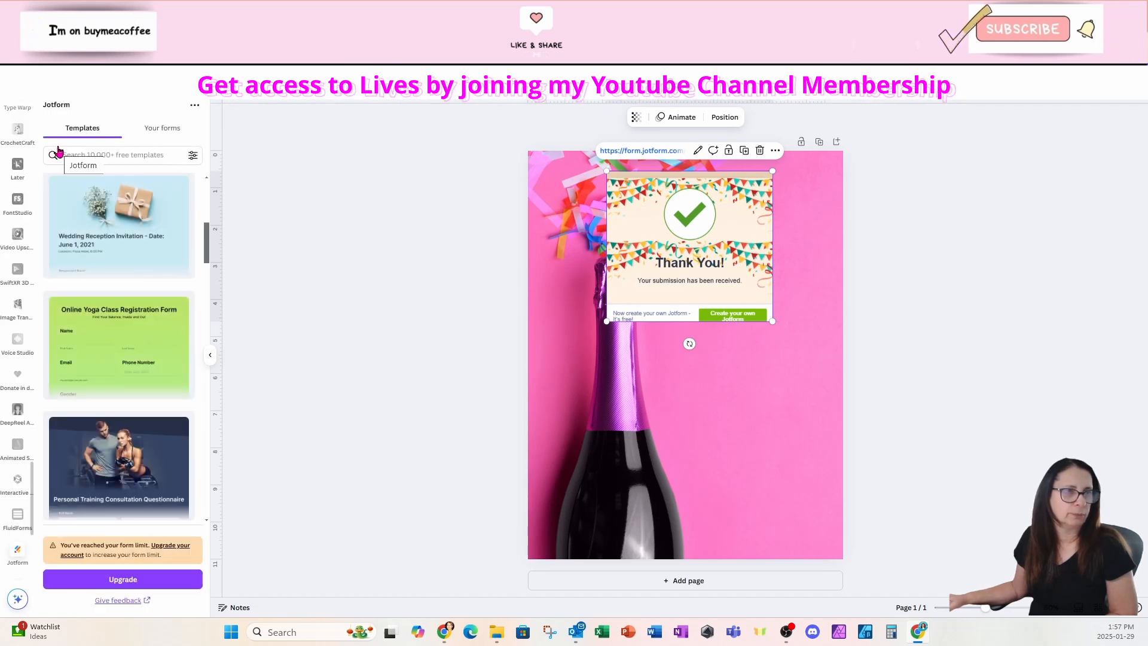
left_click(146, 131)
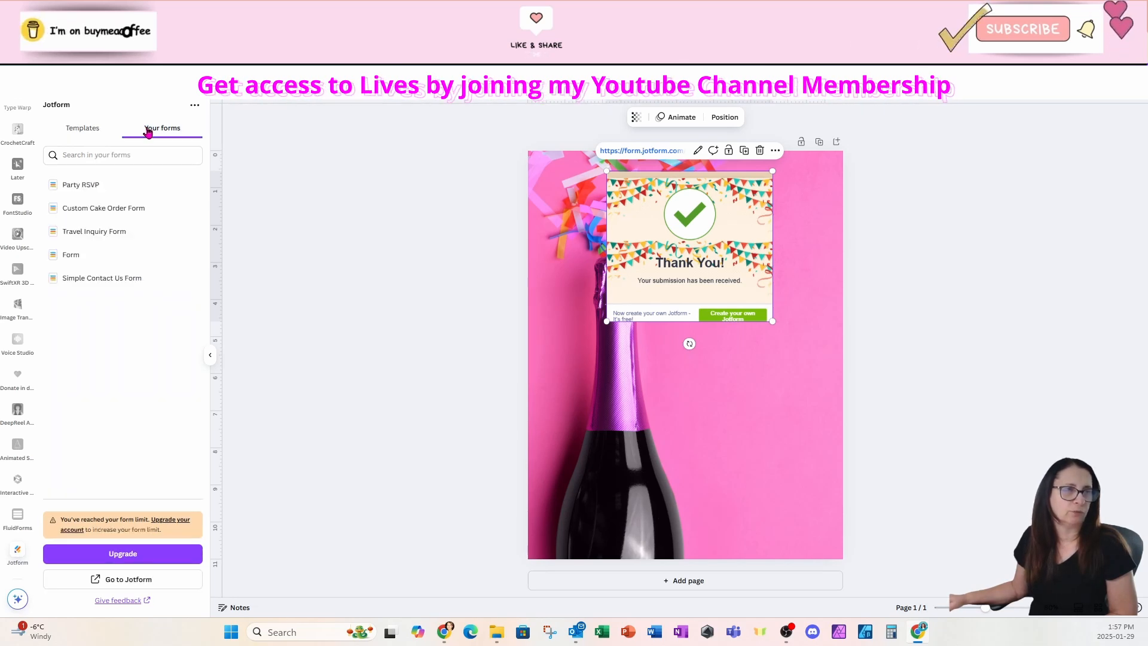
left_click(82, 186)
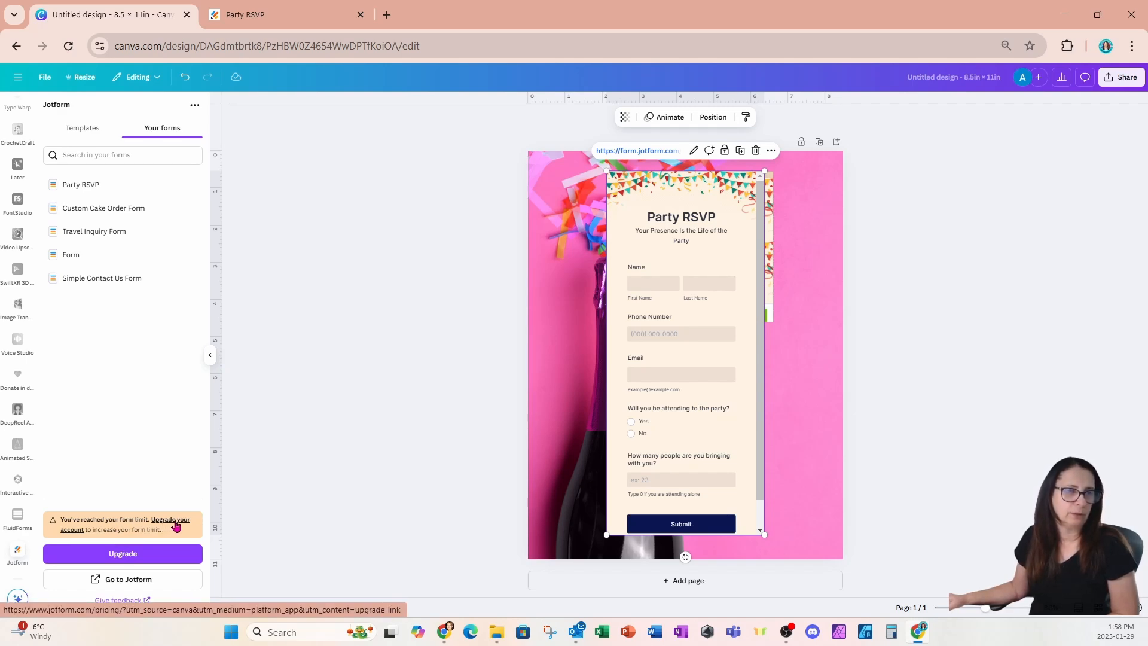
left_click(177, 526)
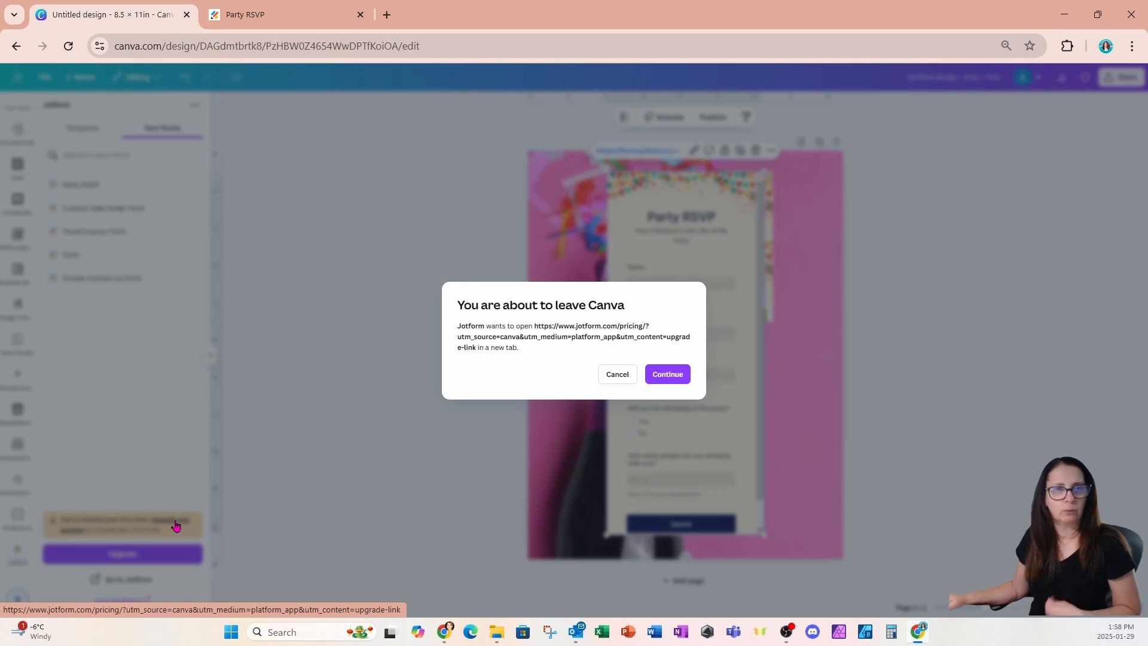
Step: Continue to Jotform and view the Party RSVP submissions table with its one response
left_click(672, 380)
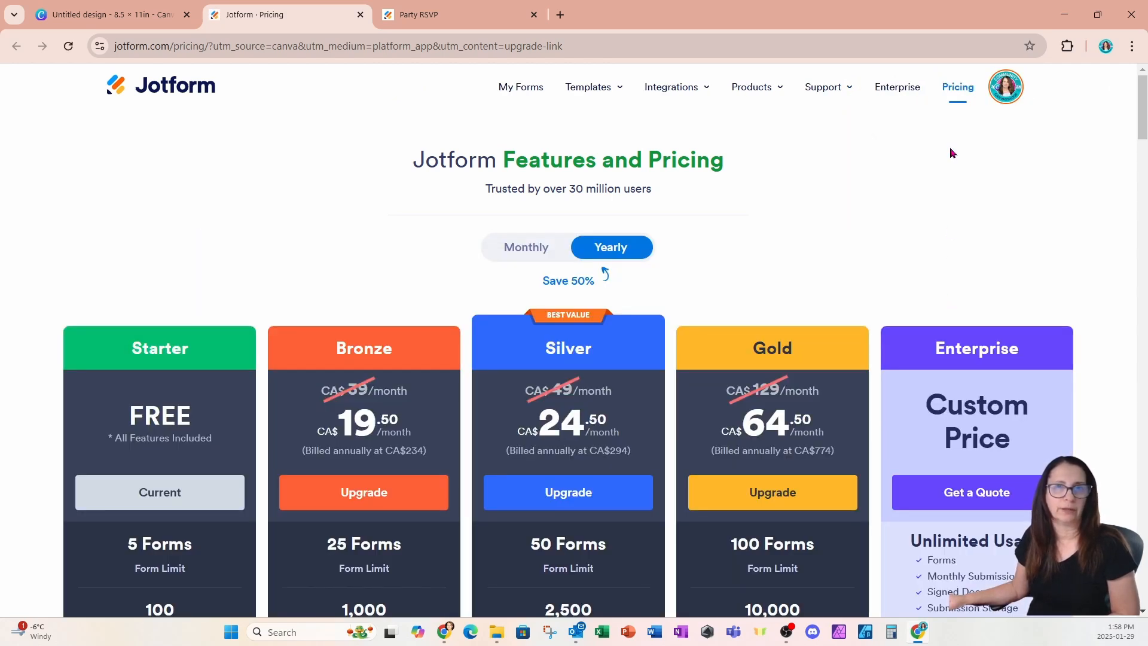
left_click(530, 92)
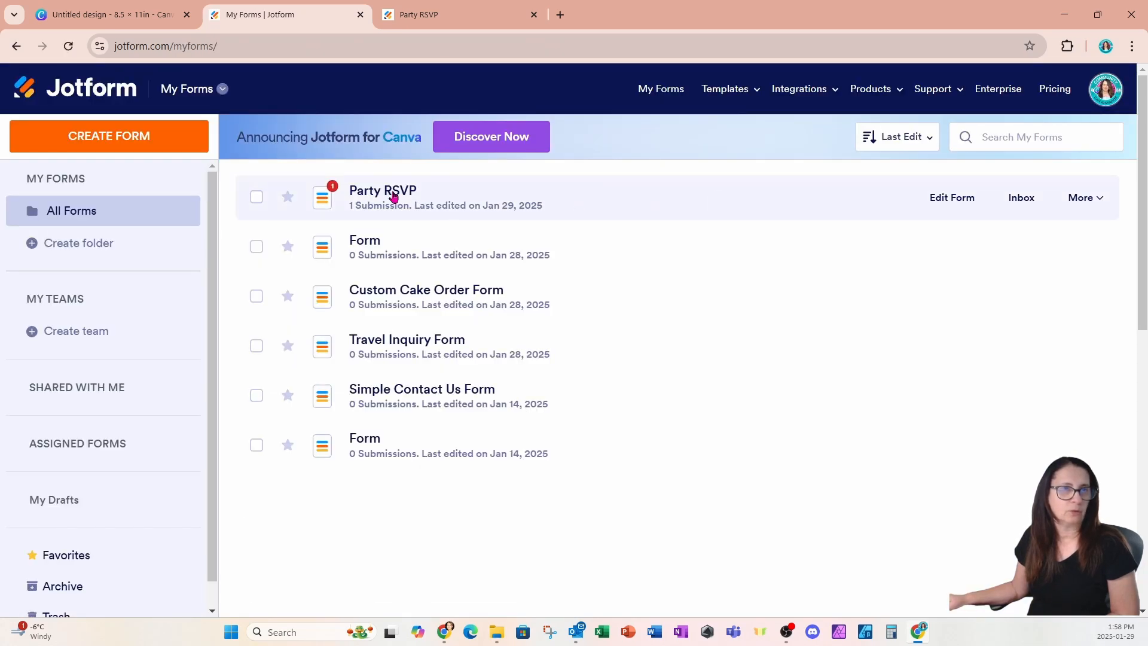
left_click(393, 197)
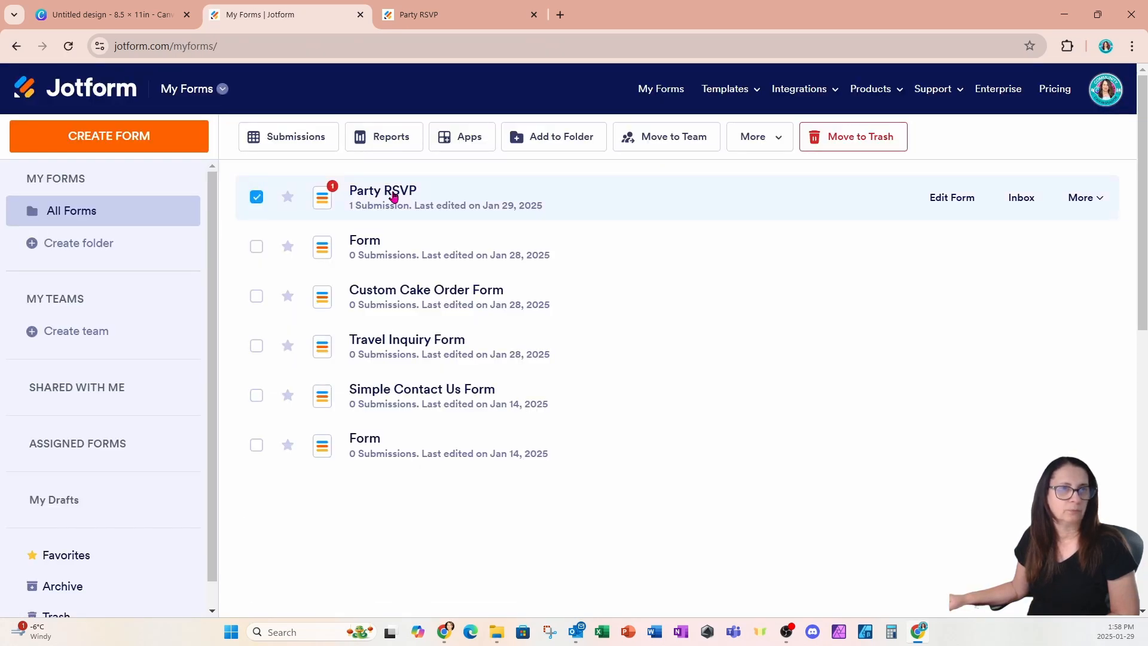
left_click(301, 139)
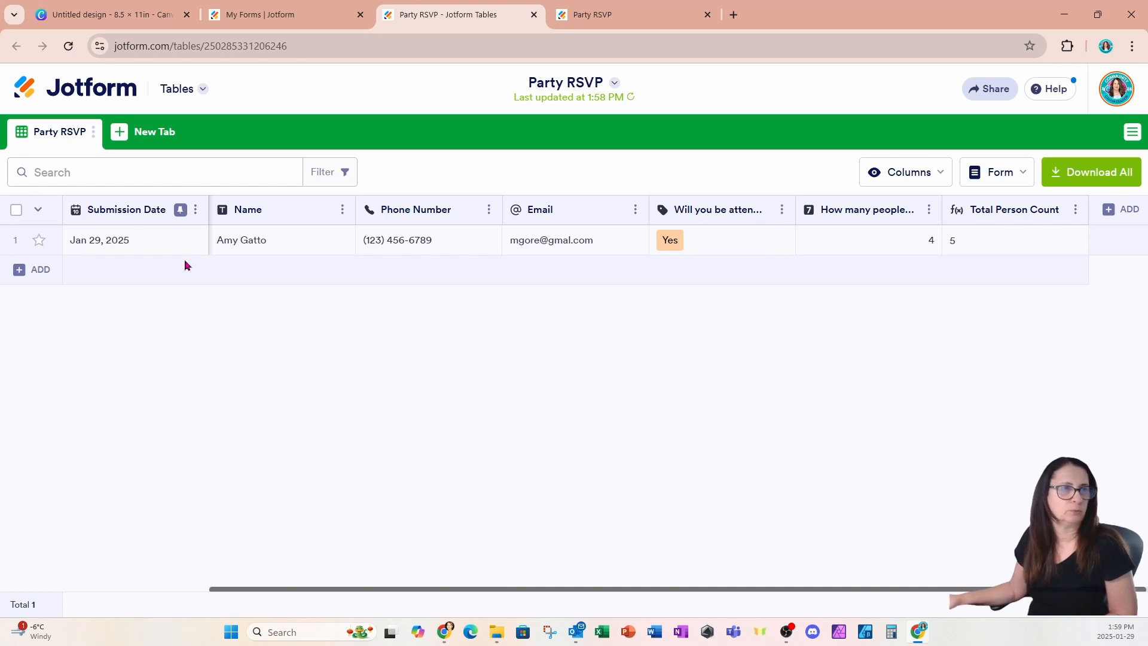
left_click(109, 90)
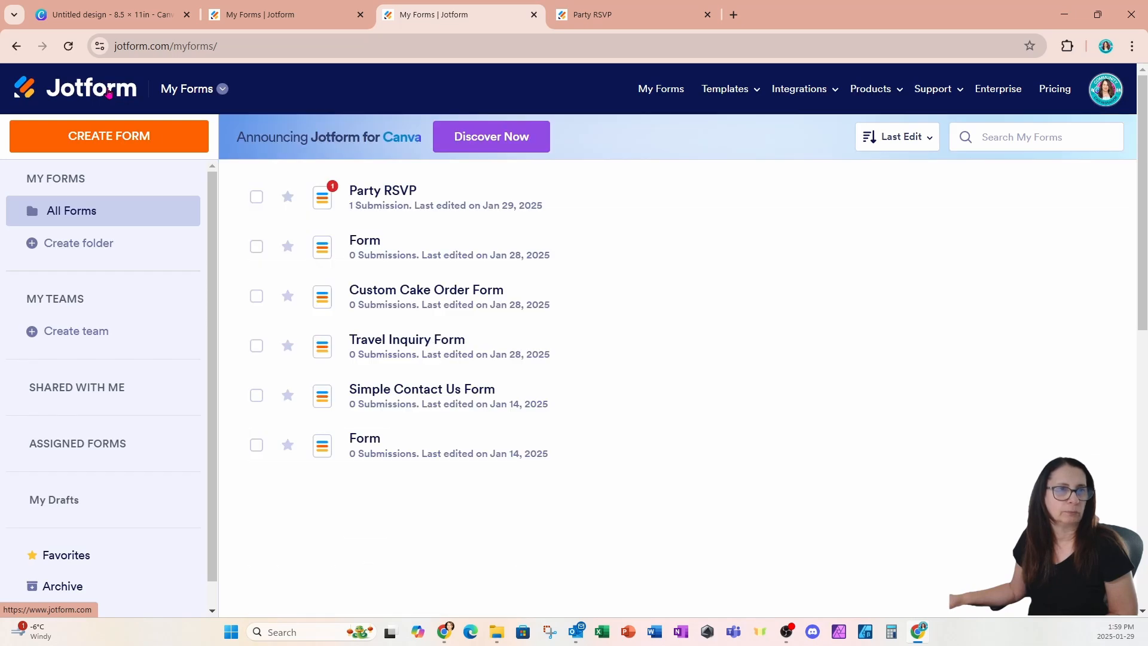
Step: Trash the two Form entries, Custom Cake Order, Travel Inquiry and Simple Contact Us forms
left_click(261, 250)
left_click(257, 297)
left_click(258, 348)
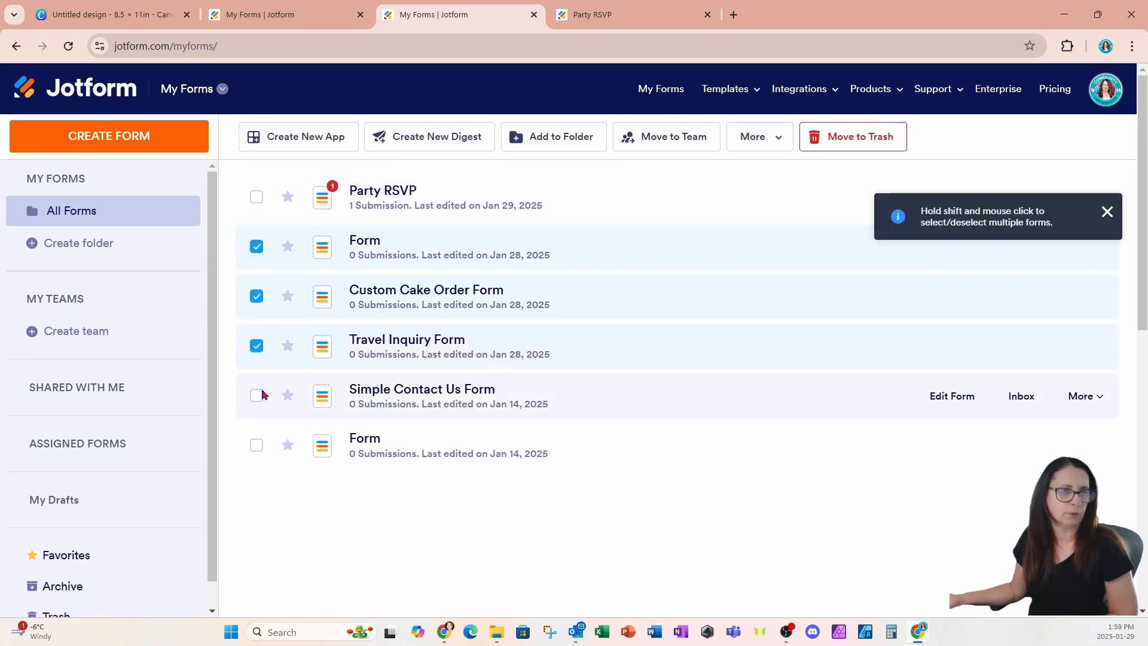
left_click(257, 395)
left_click(256, 445)
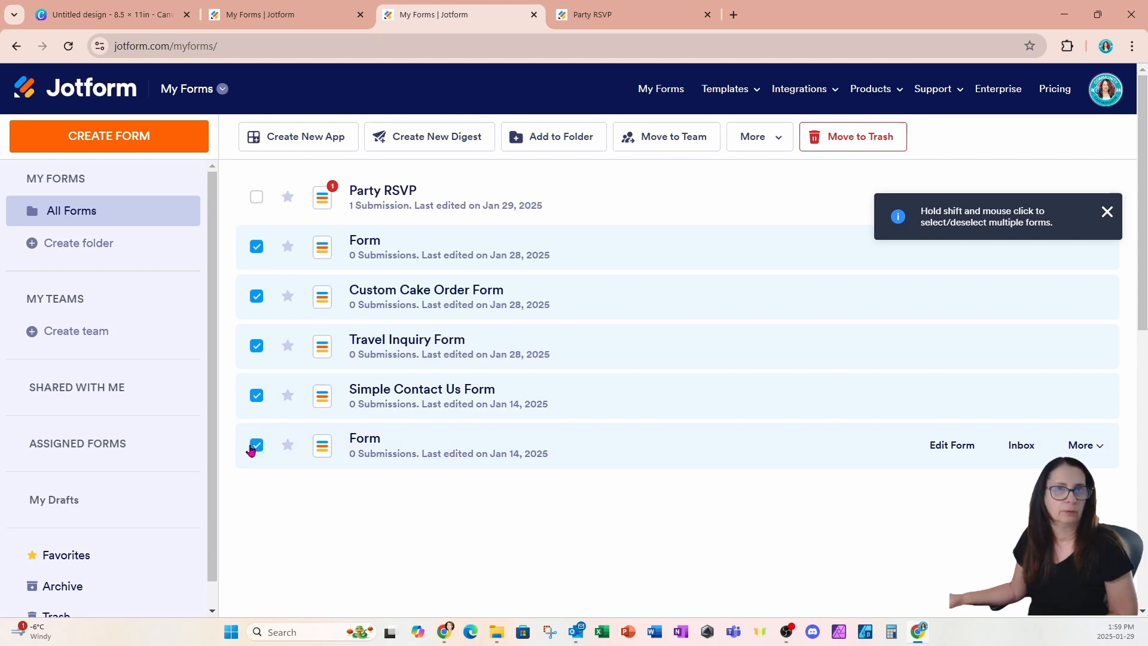
left_click(833, 138)
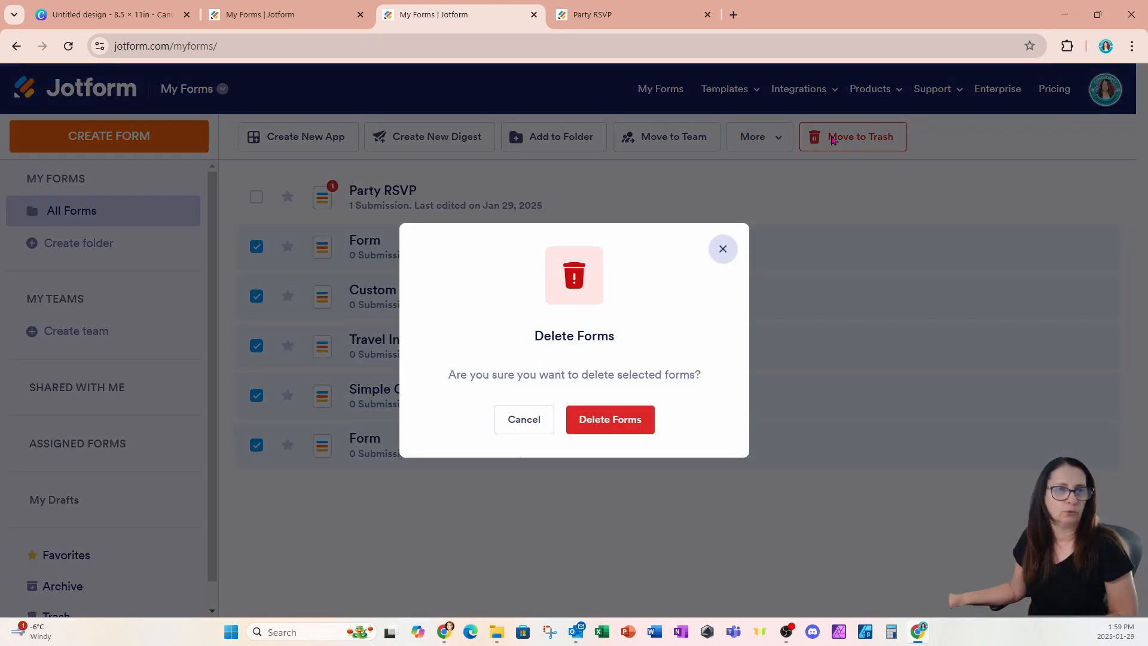
left_click(593, 429)
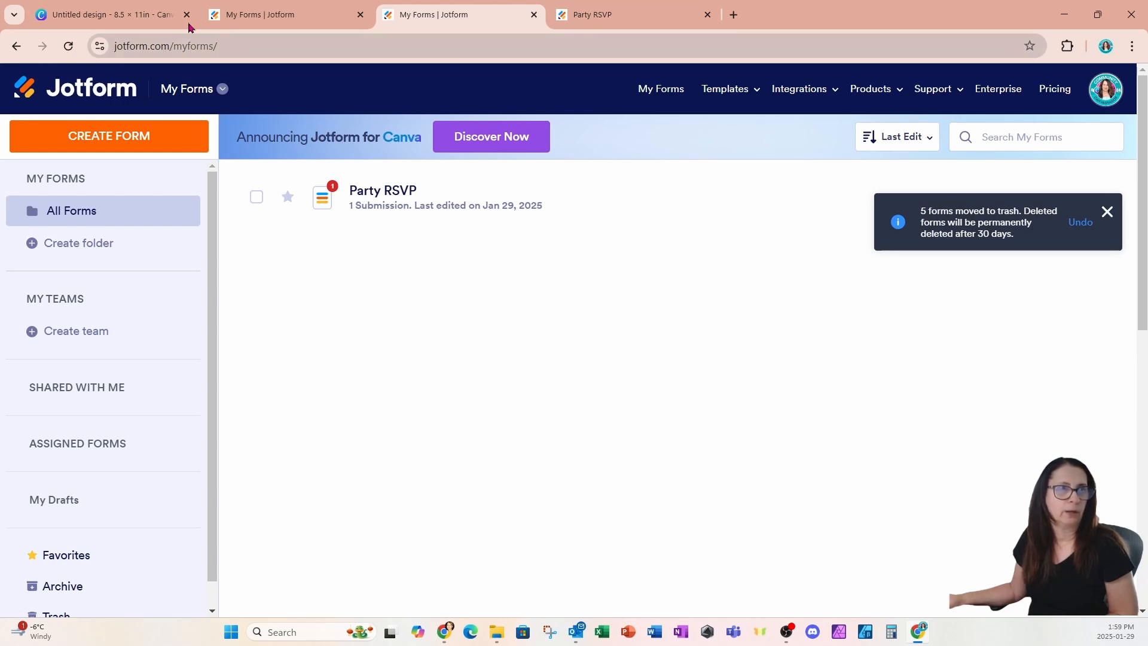
Step: Reload the Canva design and search Apps for 'jotform' to open the Jotform app
left_click(121, 15)
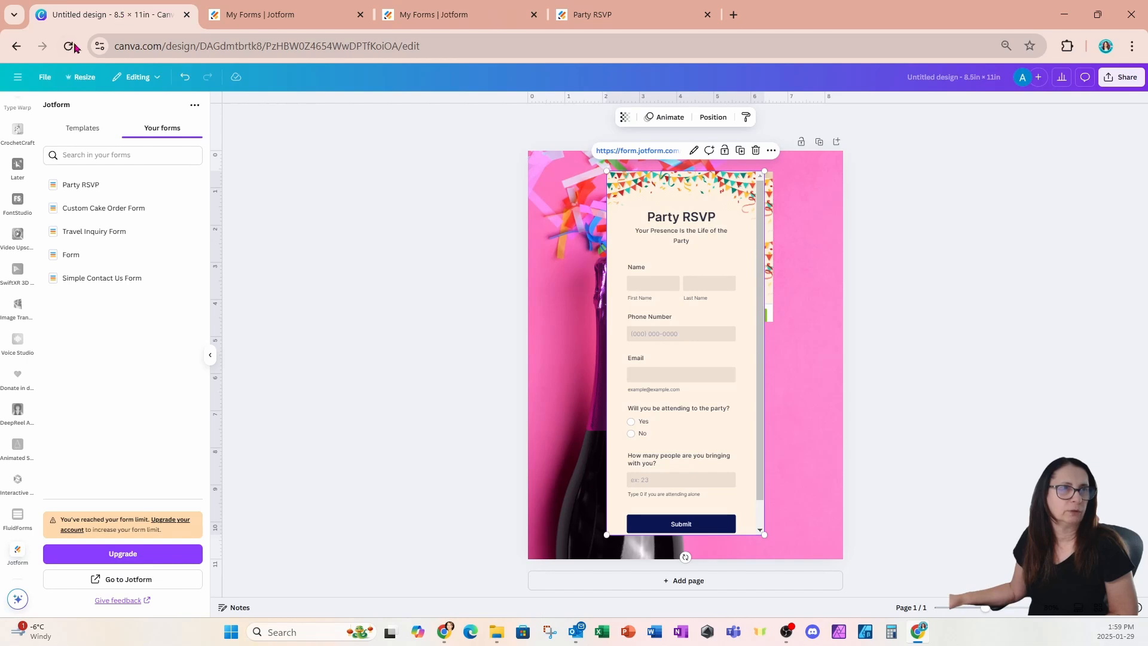
left_click(69, 48)
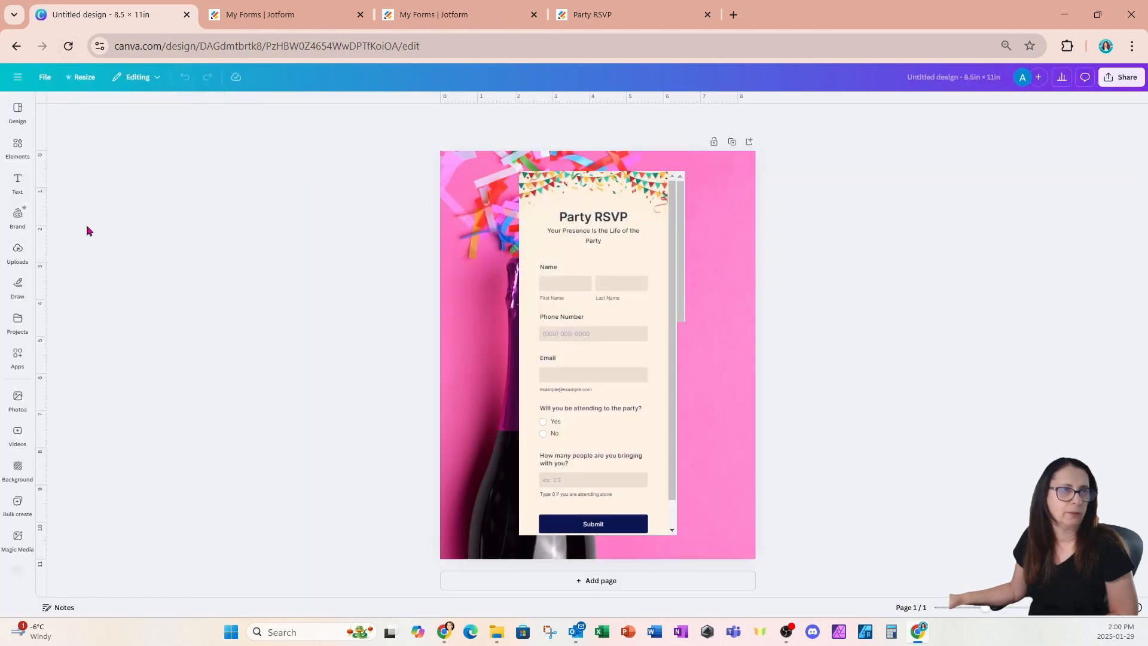
left_click(18, 354)
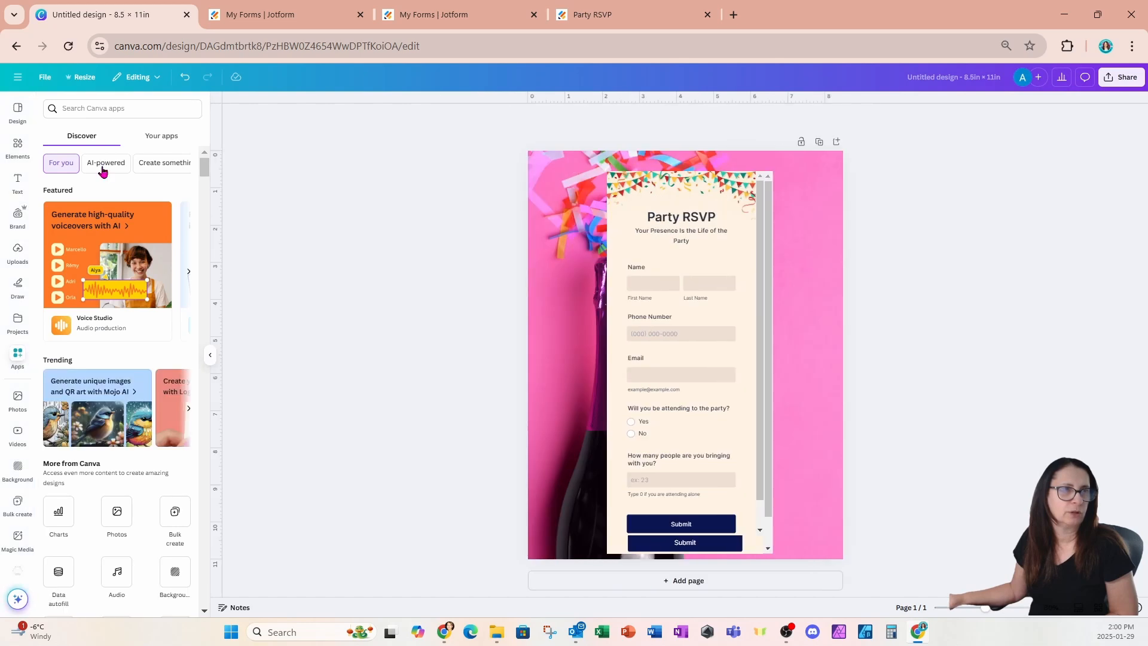
left_click(124, 109)
type("jot")
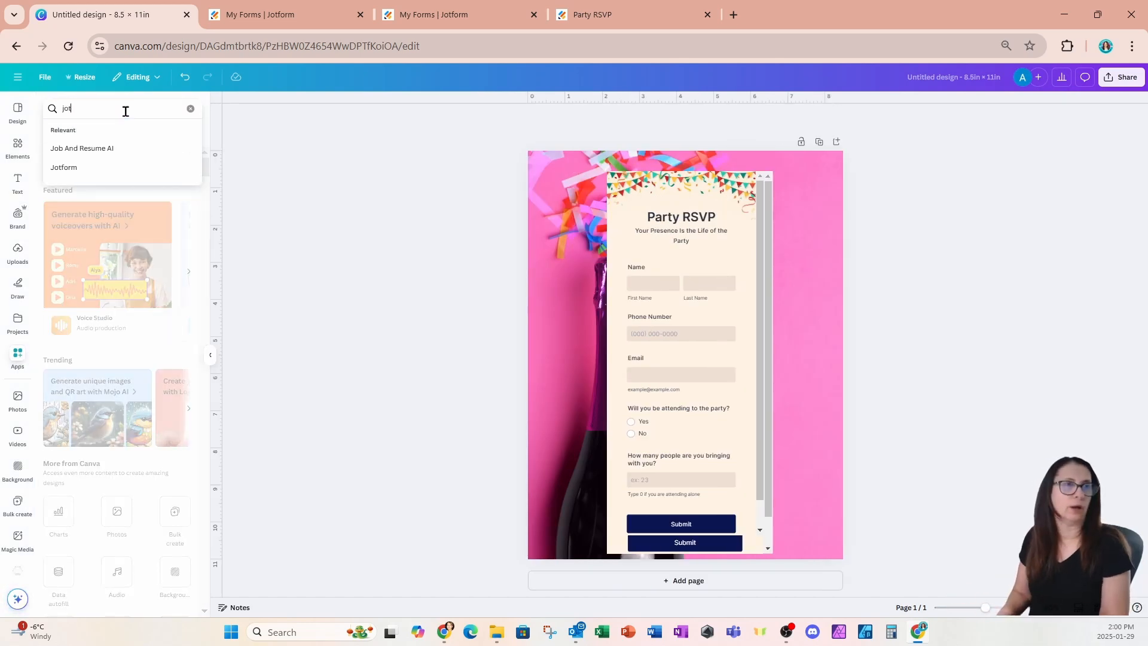
type("fo")
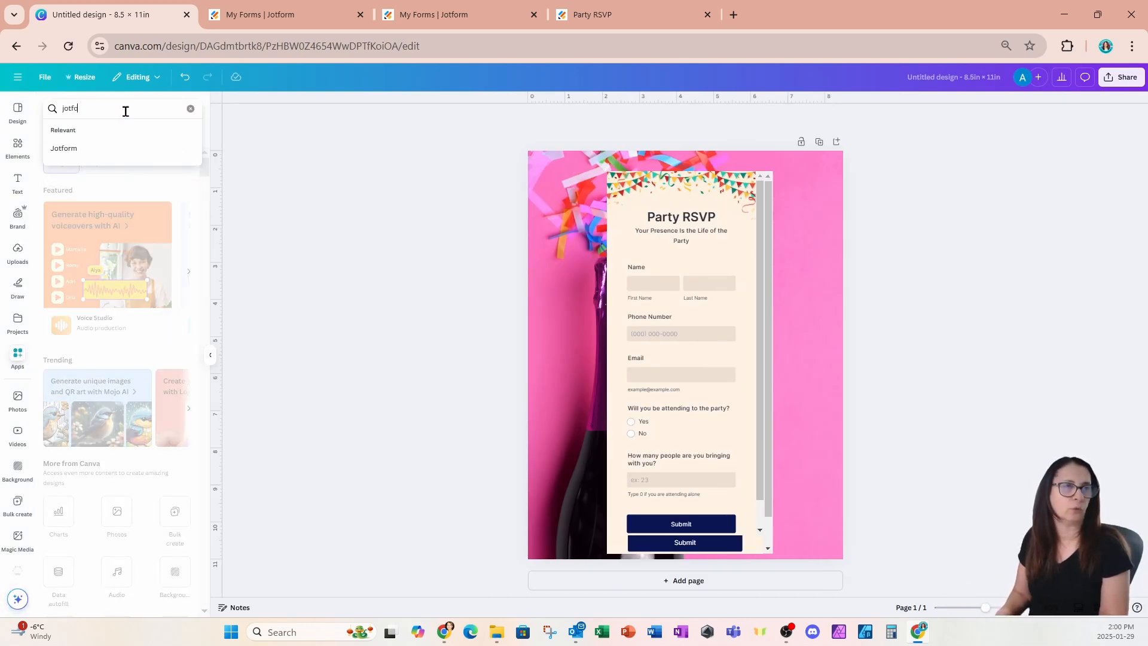
type("rm app")
key("Return")
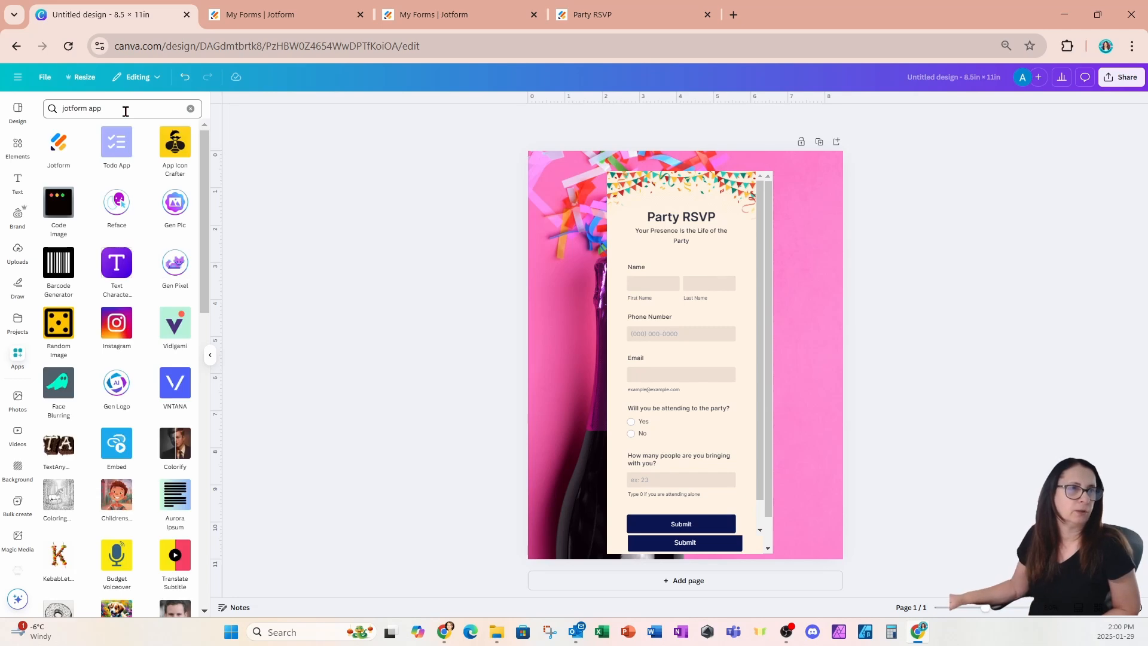
left_click(56, 156)
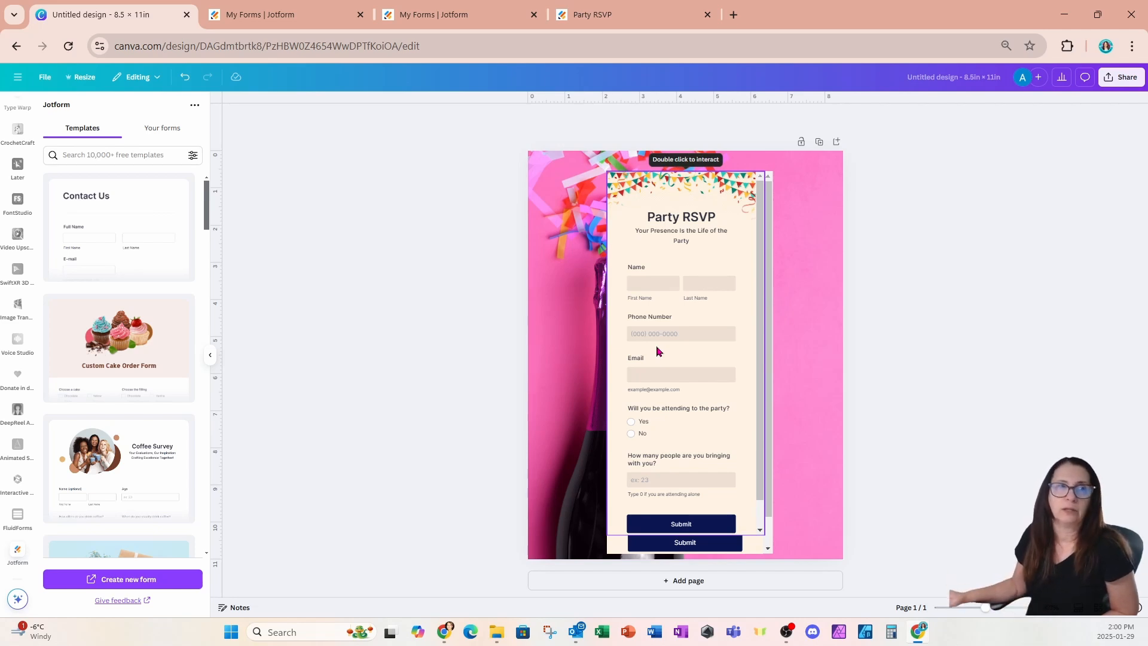
mouse_move(155, 442)
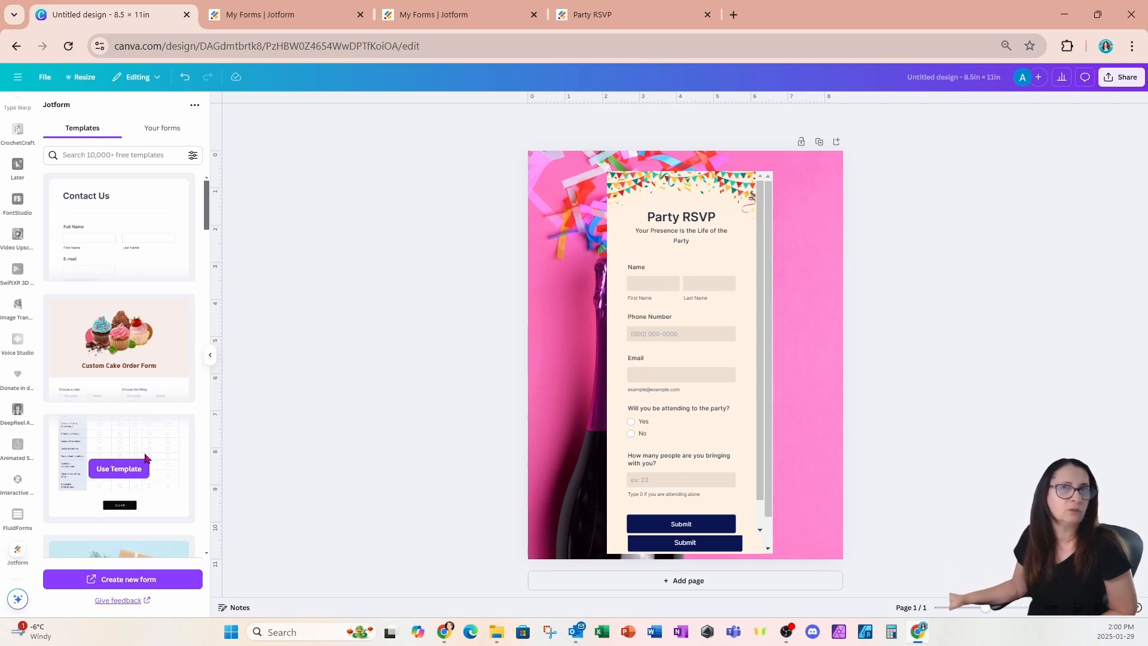
mouse_move(128, 227)
mouse_move(127, 520)
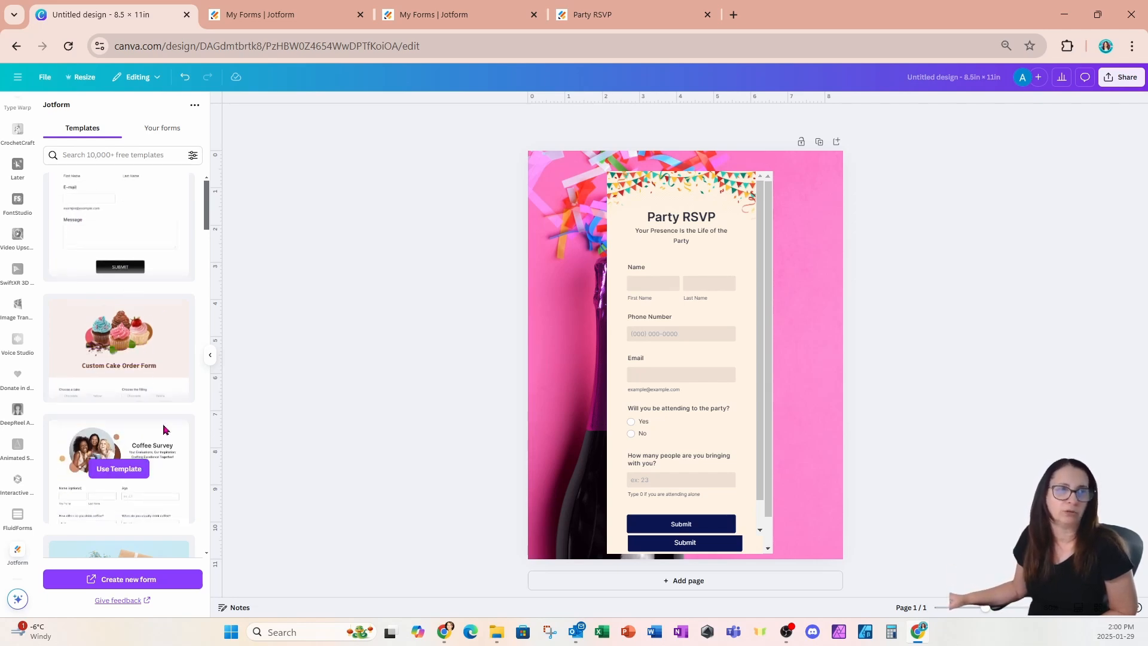
scroll(149, 522, "down", 5)
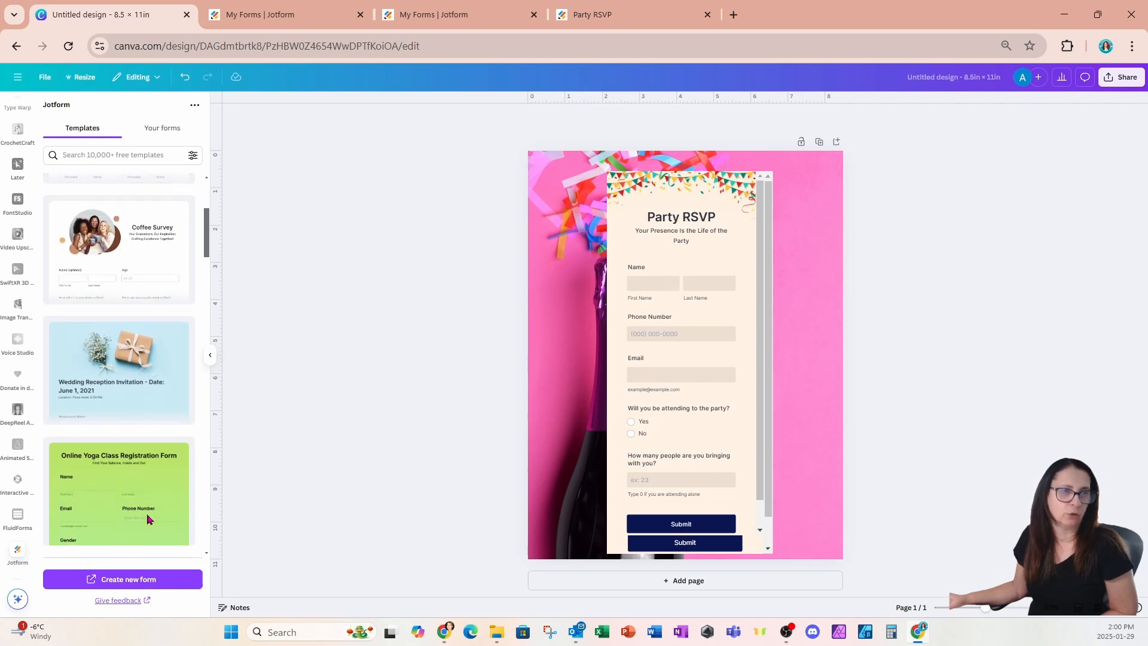
scroll(114, 323, "down", 9)
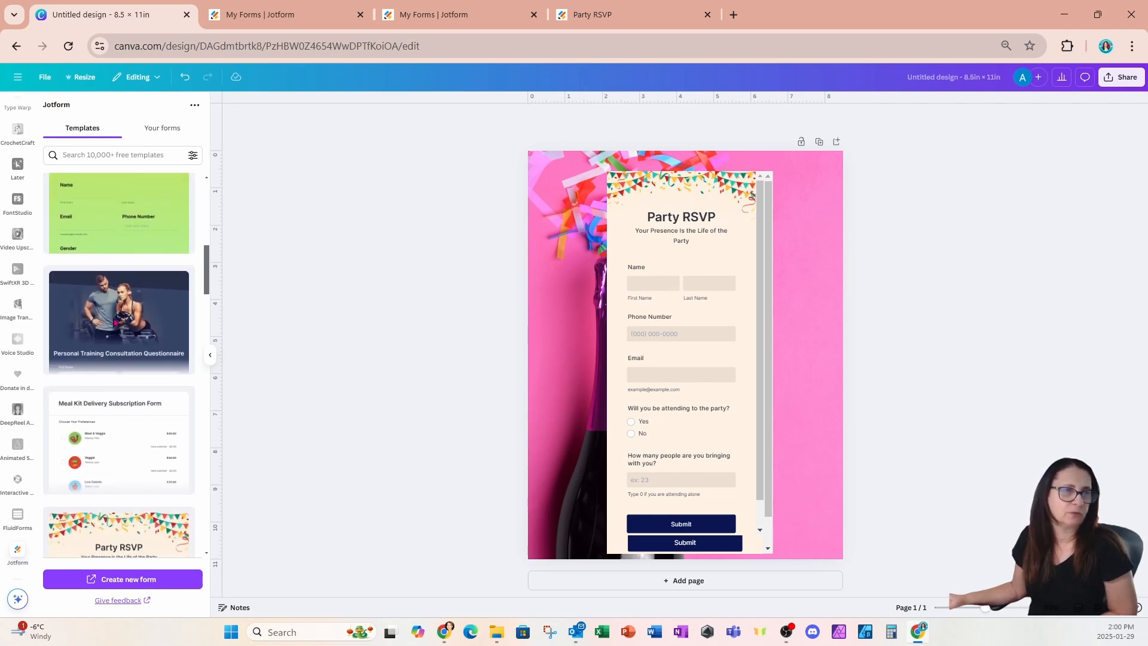
scroll(114, 323, "down", 5)
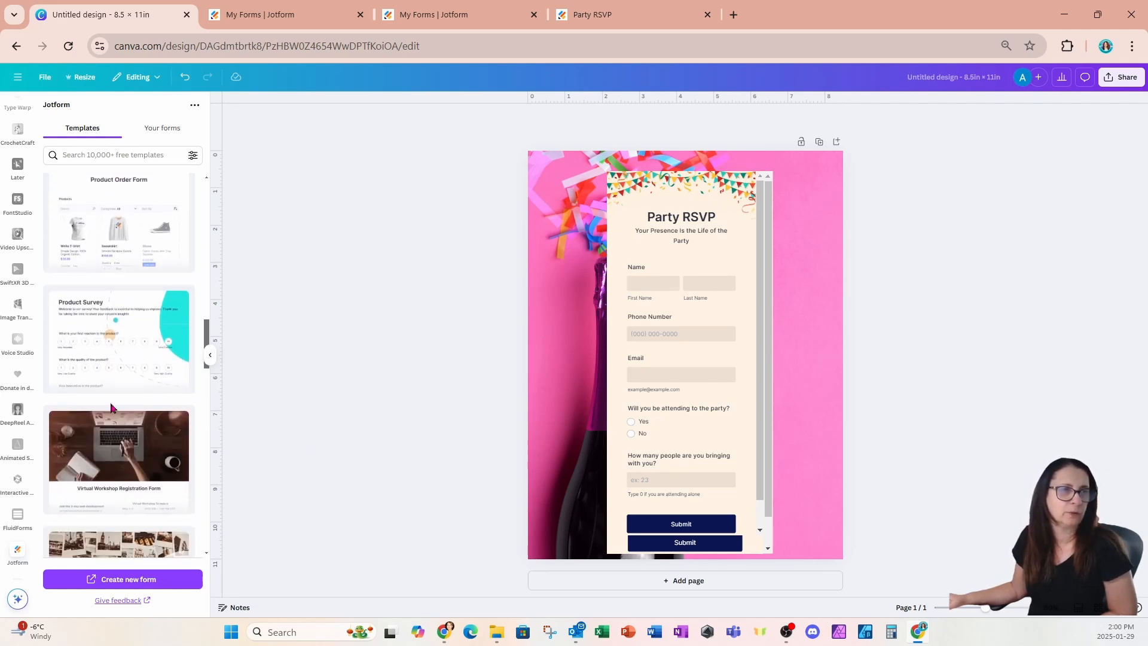
mouse_move(123, 473)
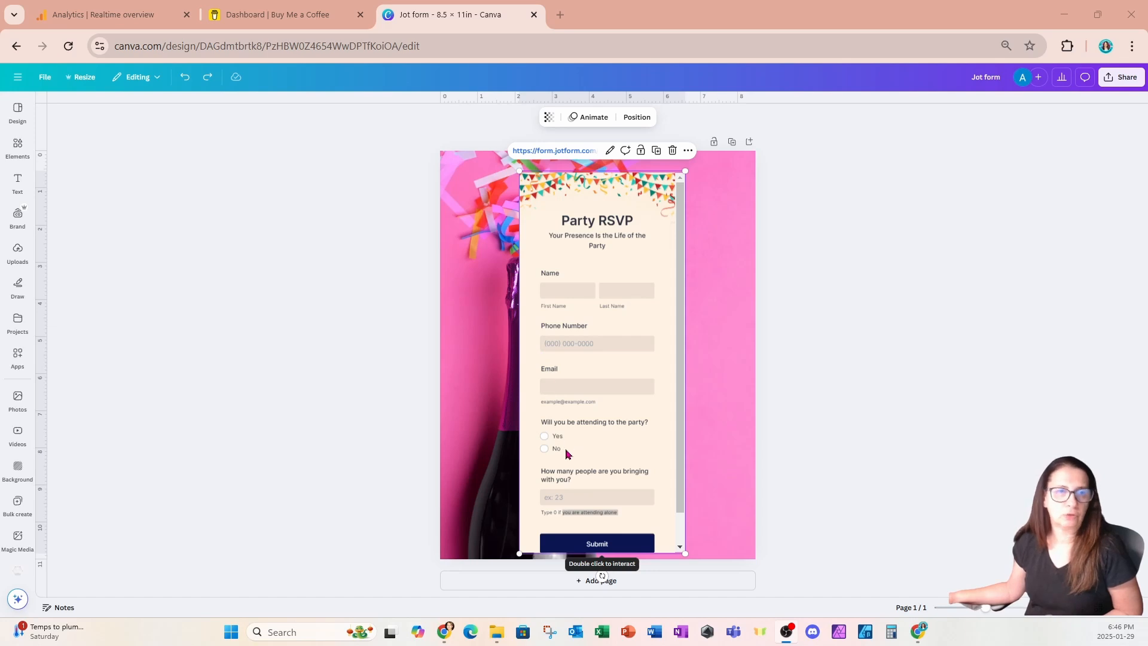
Step: Move the embedded Party RSVP form further right over the pink bottle photo and open sharing options
left_click_drag(560, 454, 613, 450)
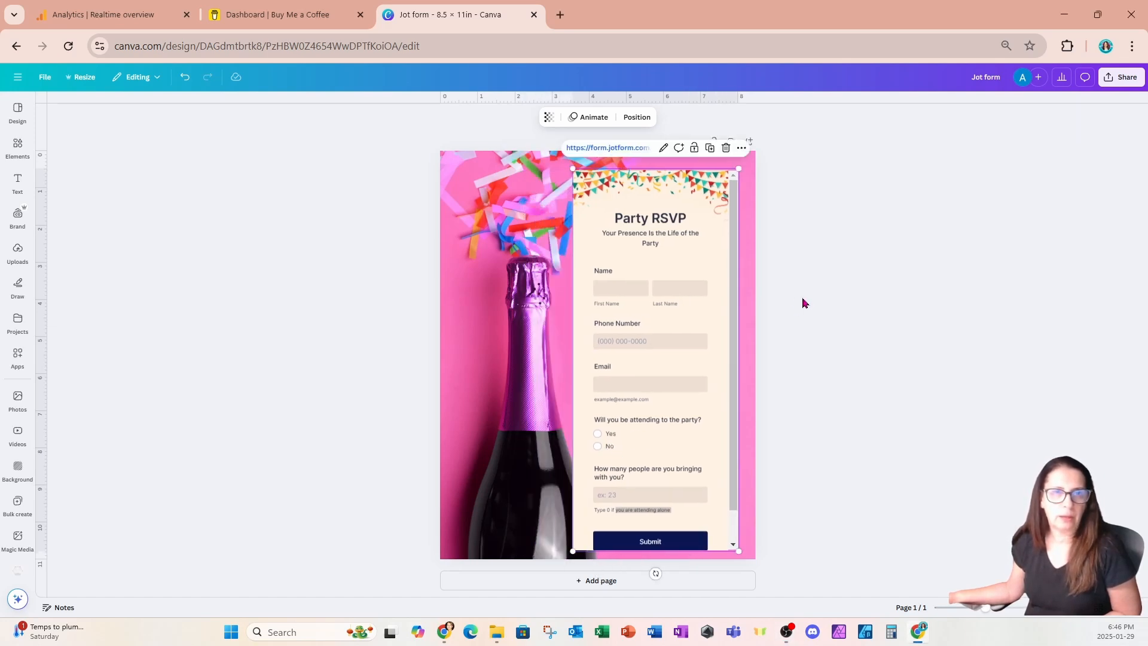
left_click(1121, 76)
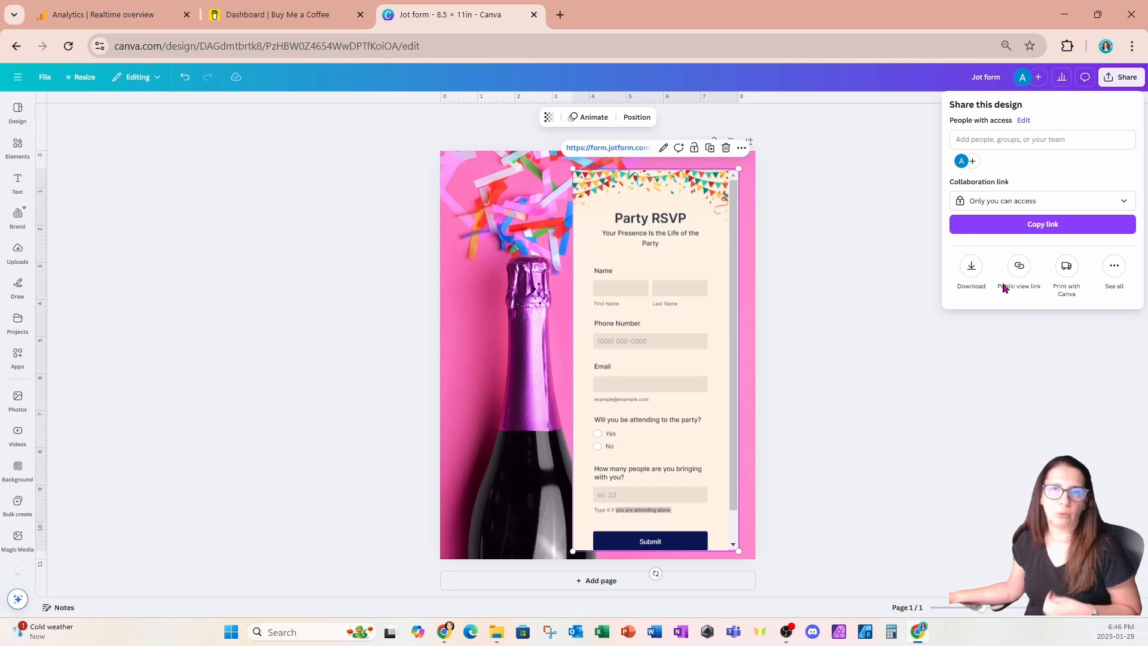
Step: Create and copy a public view link for the design, then bring up a new Chrome window
left_click(1114, 267)
left_click(1041, 123)
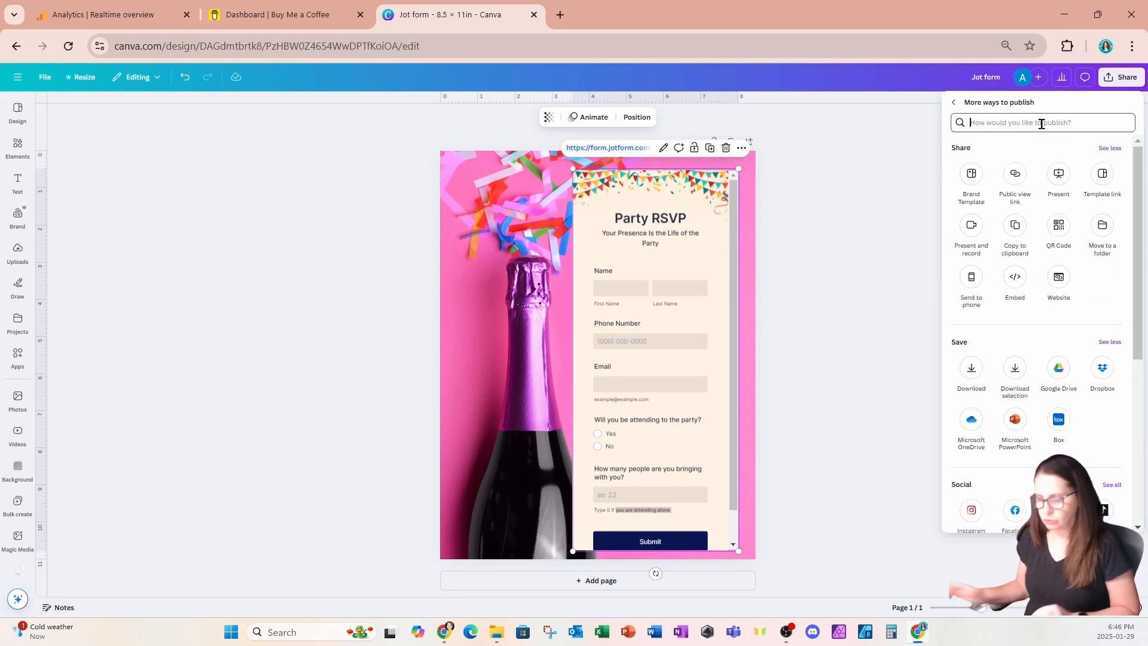
type("publ")
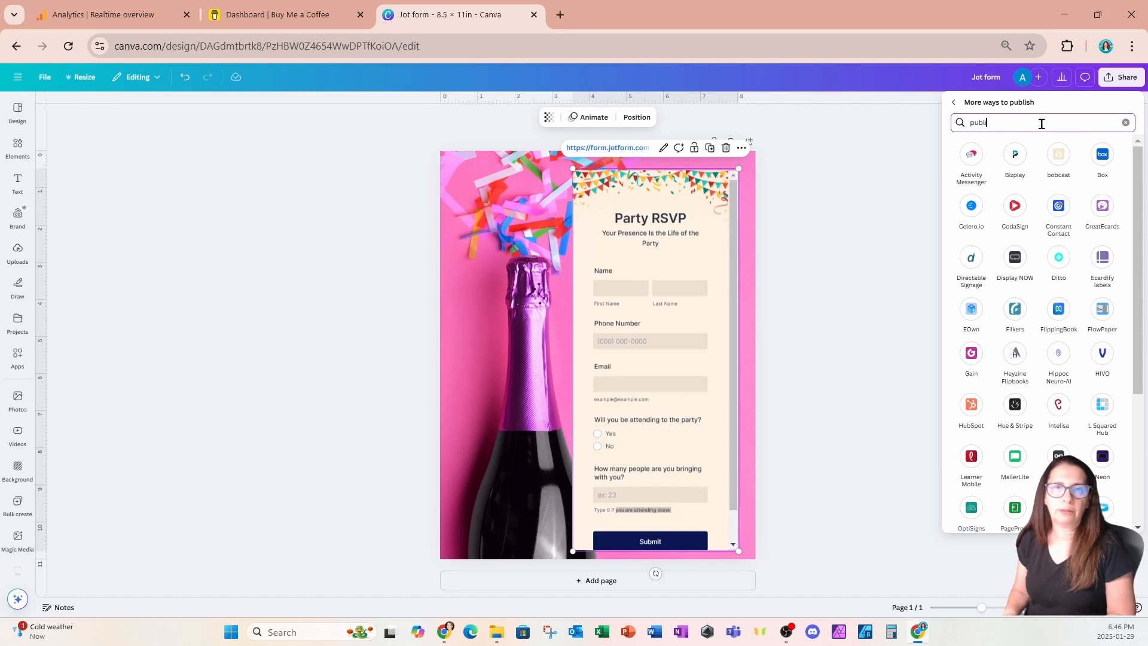
type("ic")
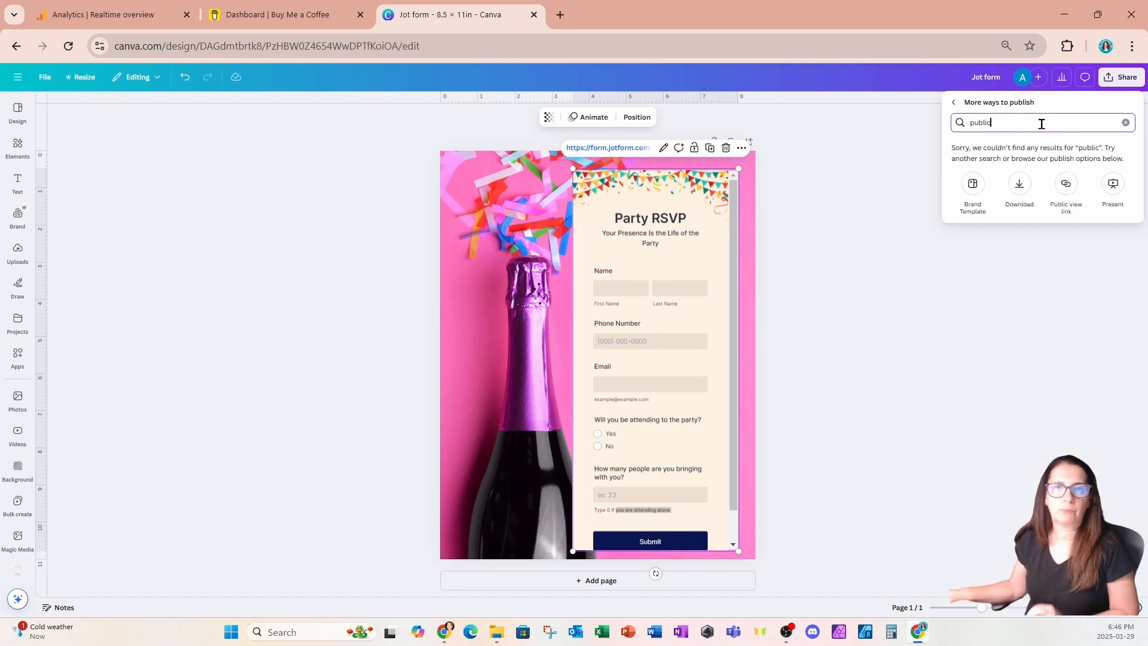
left_click(1063, 184)
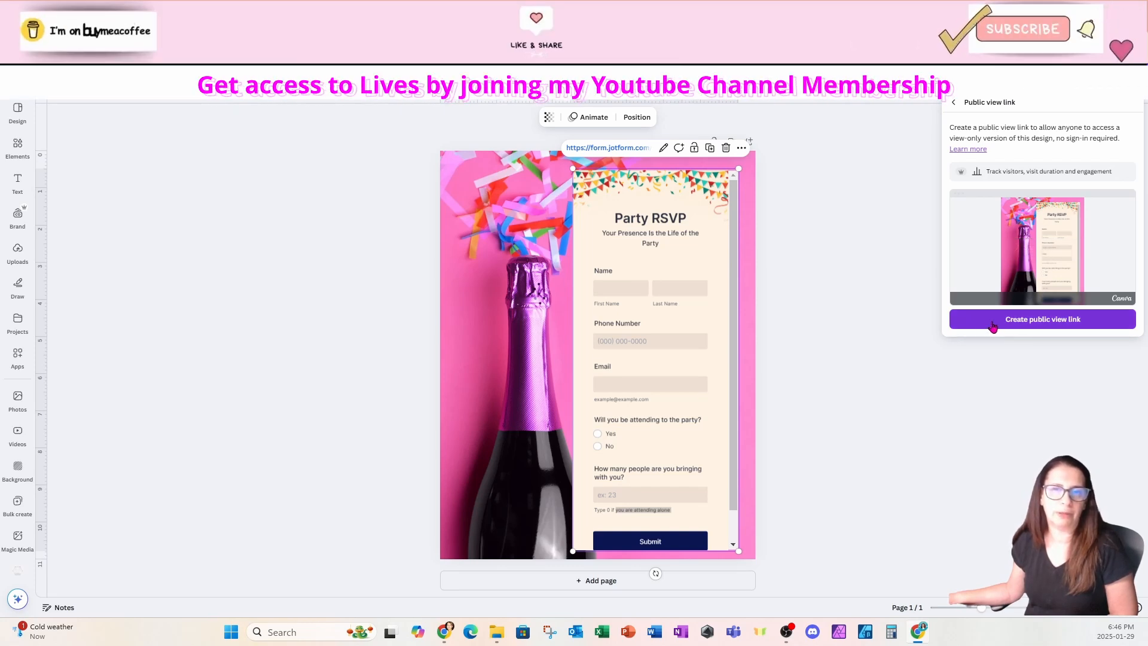
left_click(993, 324)
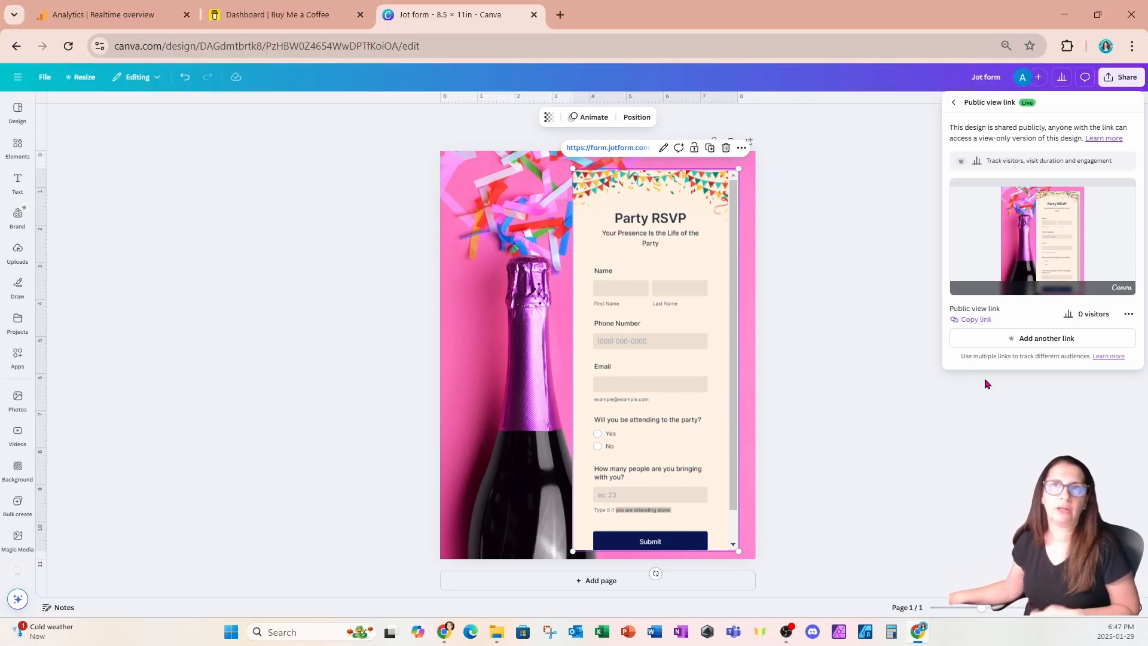
left_click(962, 319)
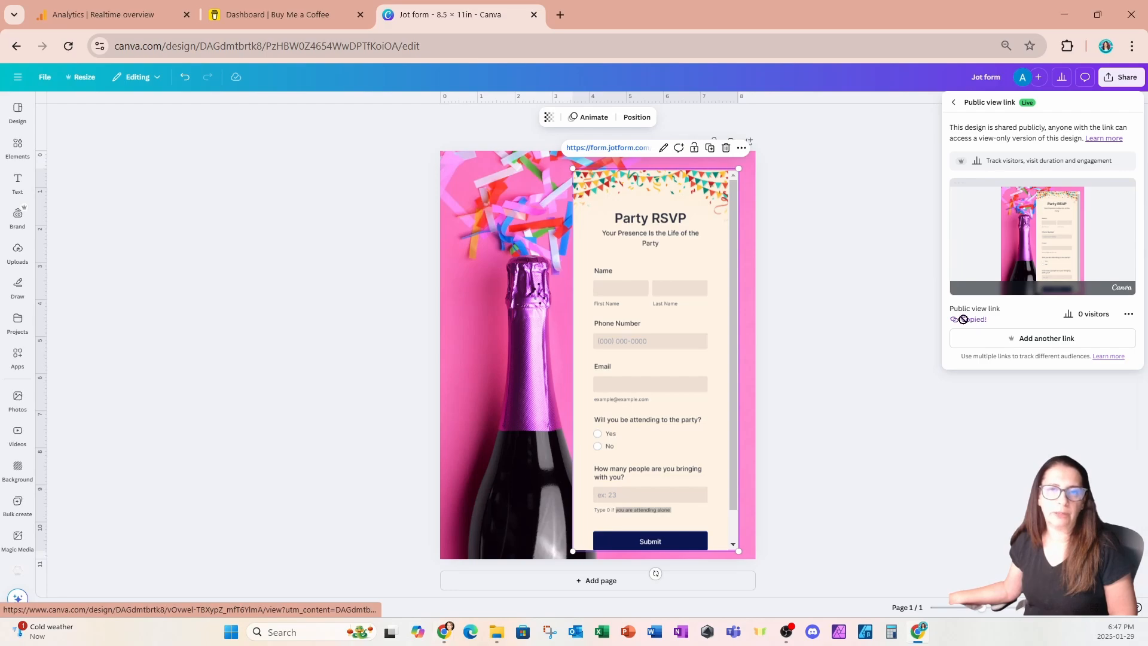
left_click_drag(526, 643, 244, 8)
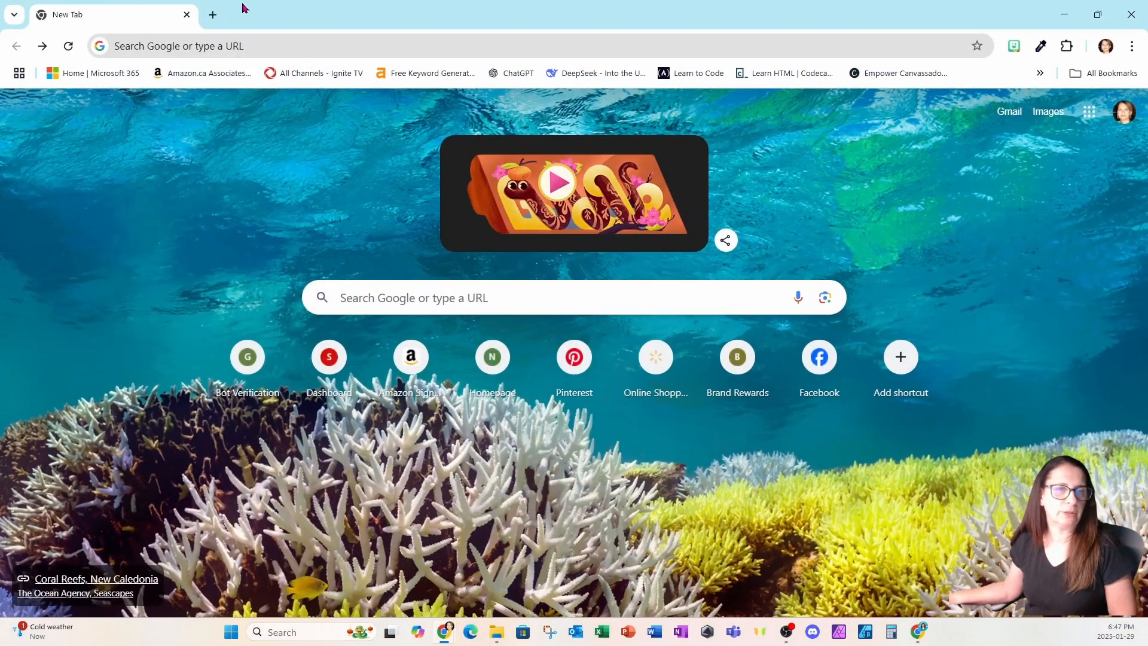
Step: Load the copied Canva public view link in Chrome to view the Party RSVP design
left_click(258, 51)
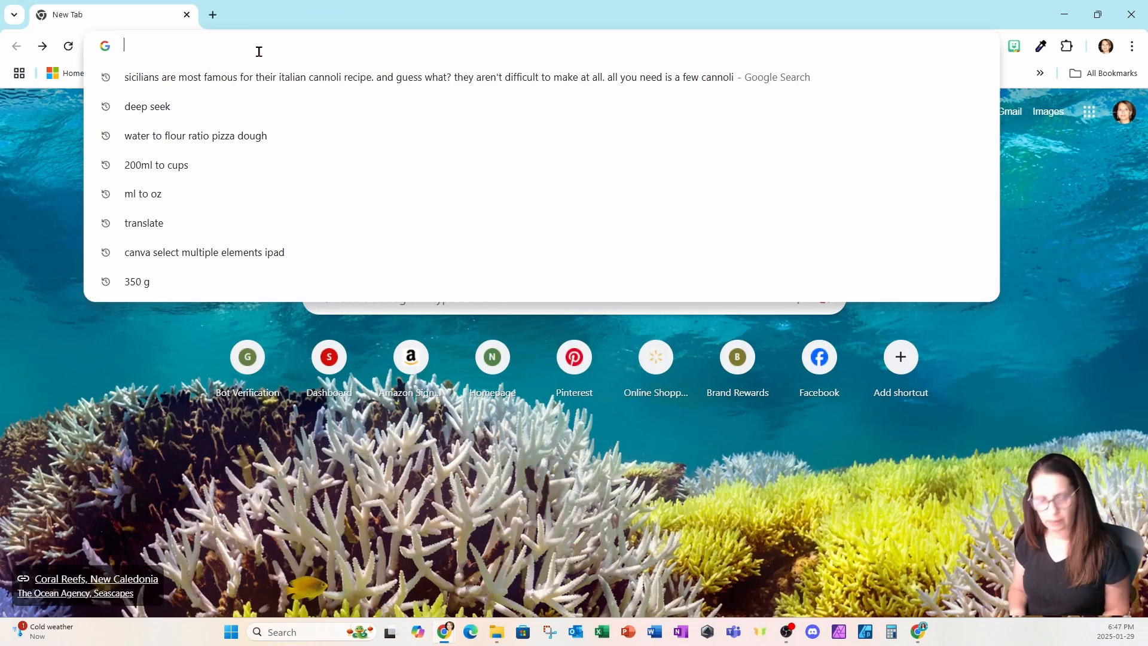
key("ctrl+v")
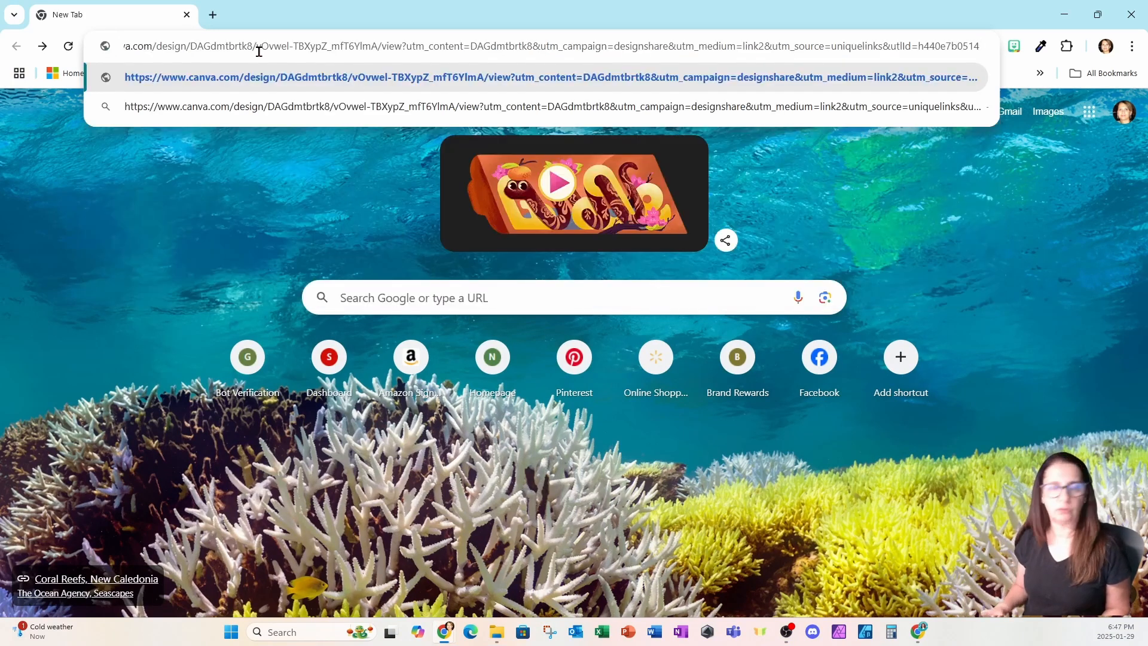
key("Return")
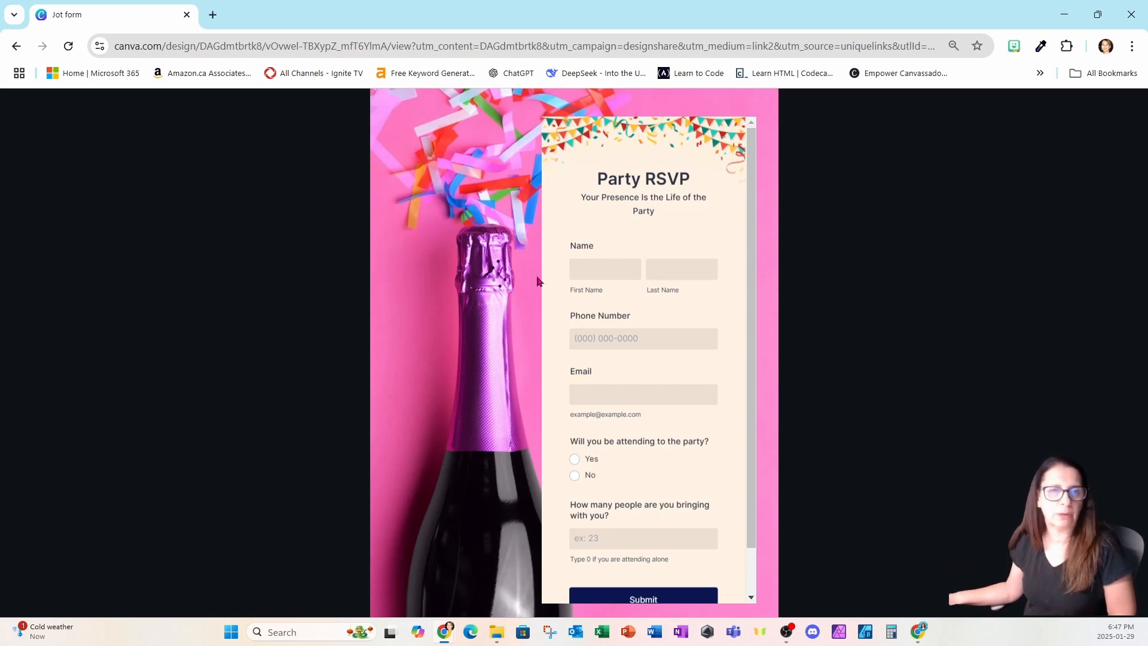
scroll(600, 266, "down", 1)
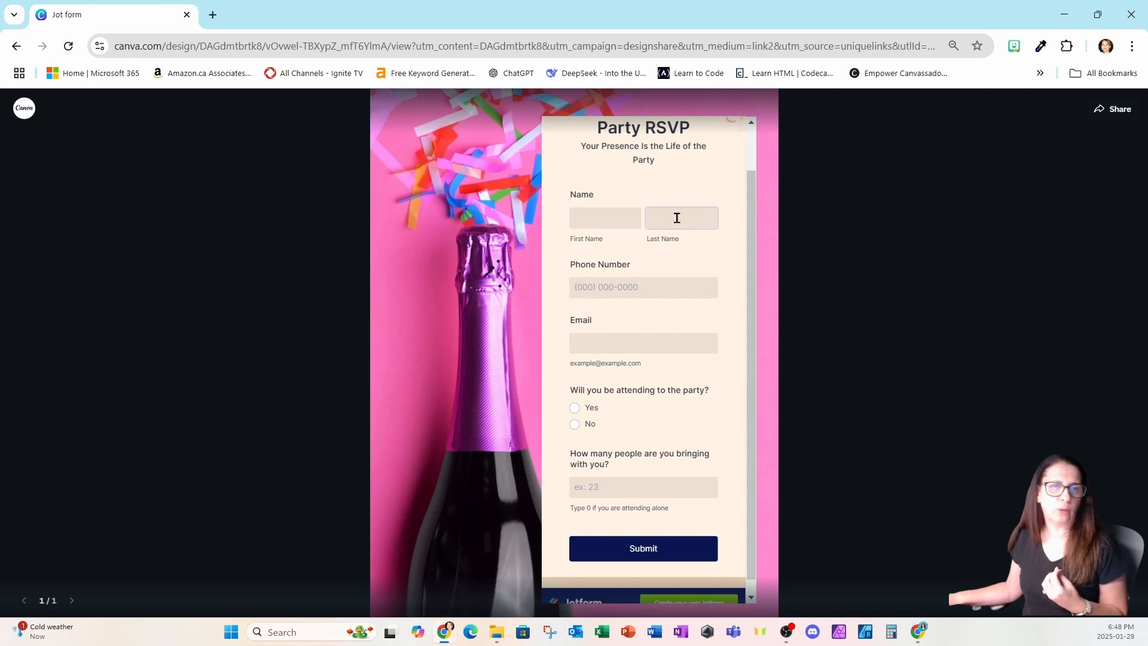
left_click(598, 217)
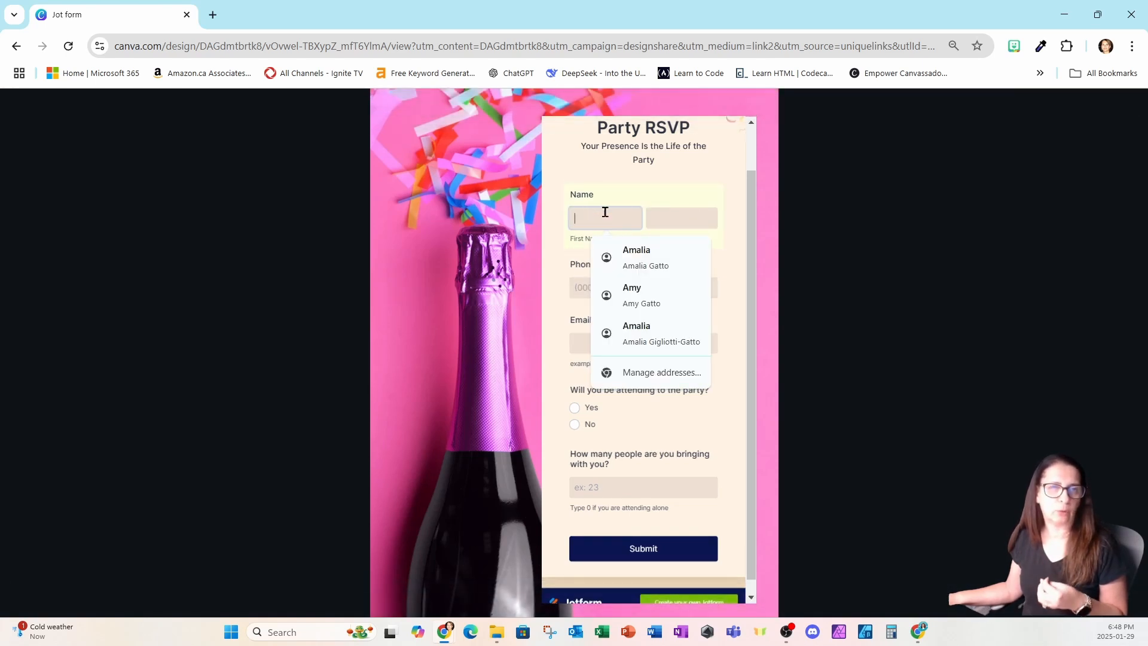
left_click(676, 175)
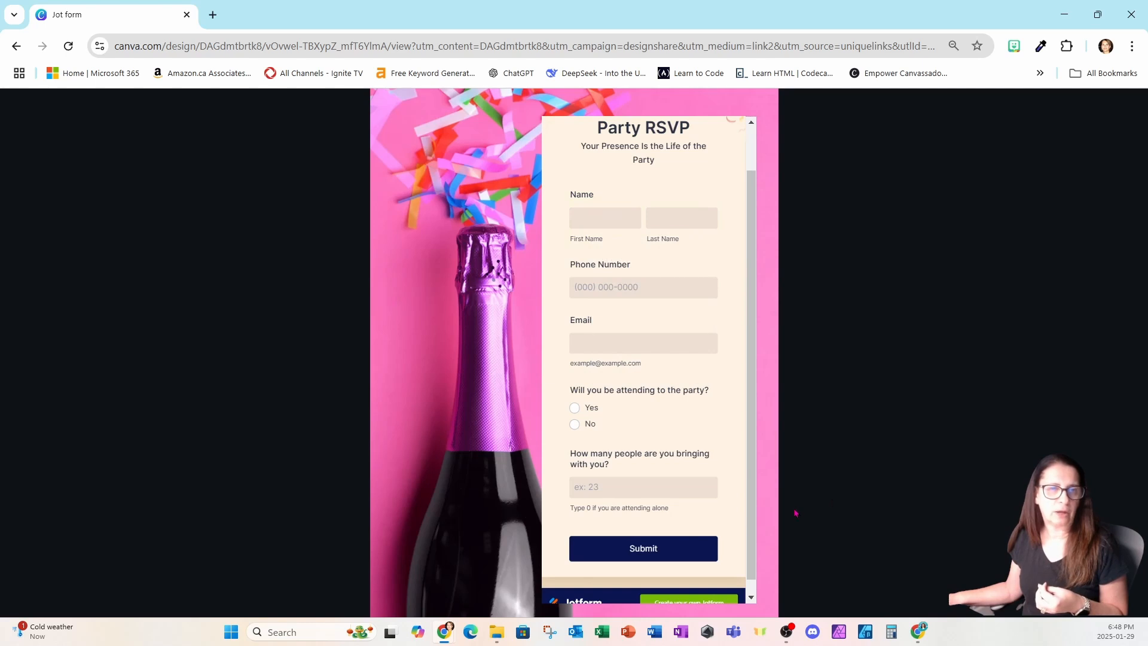